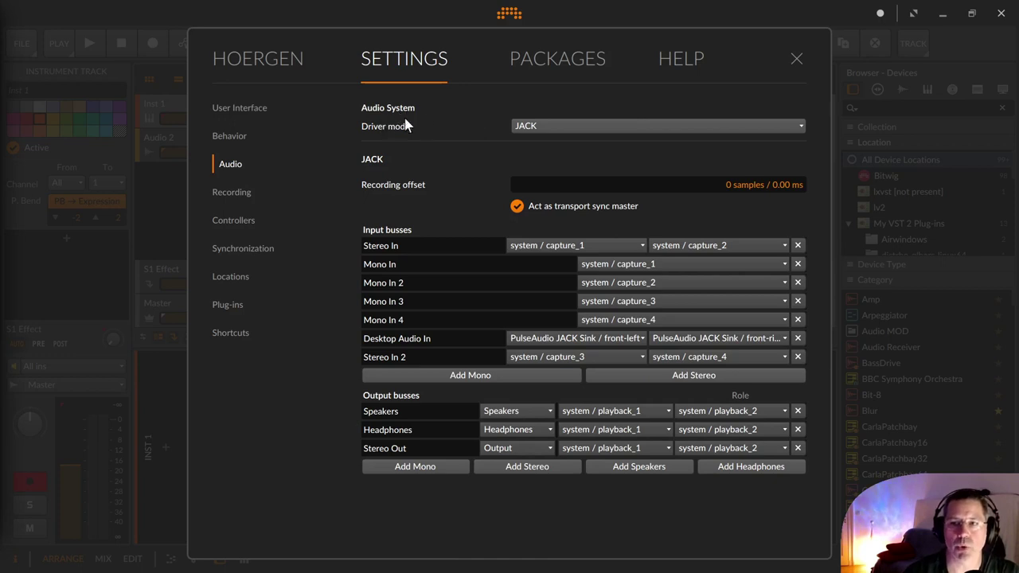
# - Review the available audio driver models and the capture ports offered for the Stereo In input bus
pyautogui.click(550, 129)
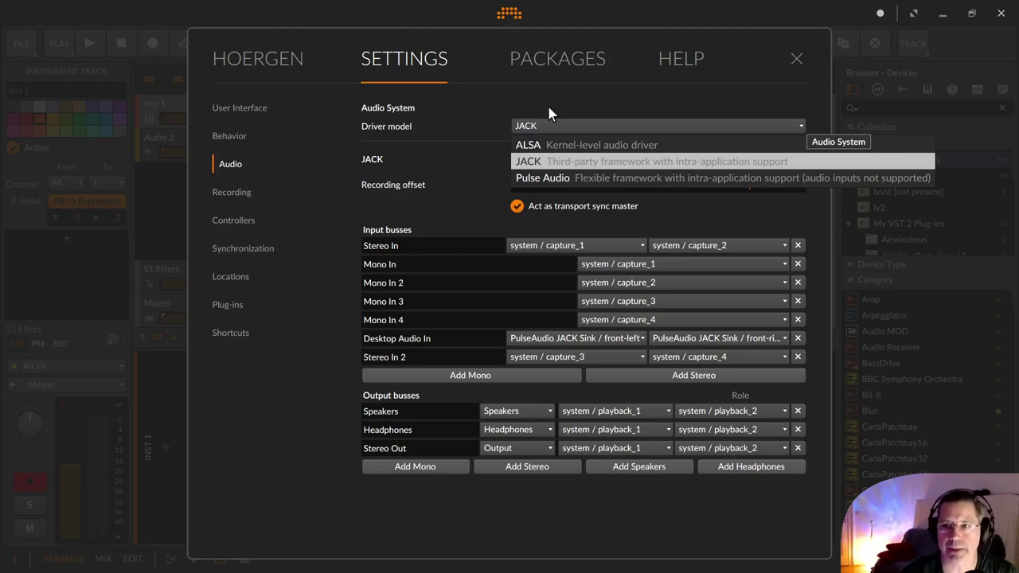
pyautogui.click(548, 114)
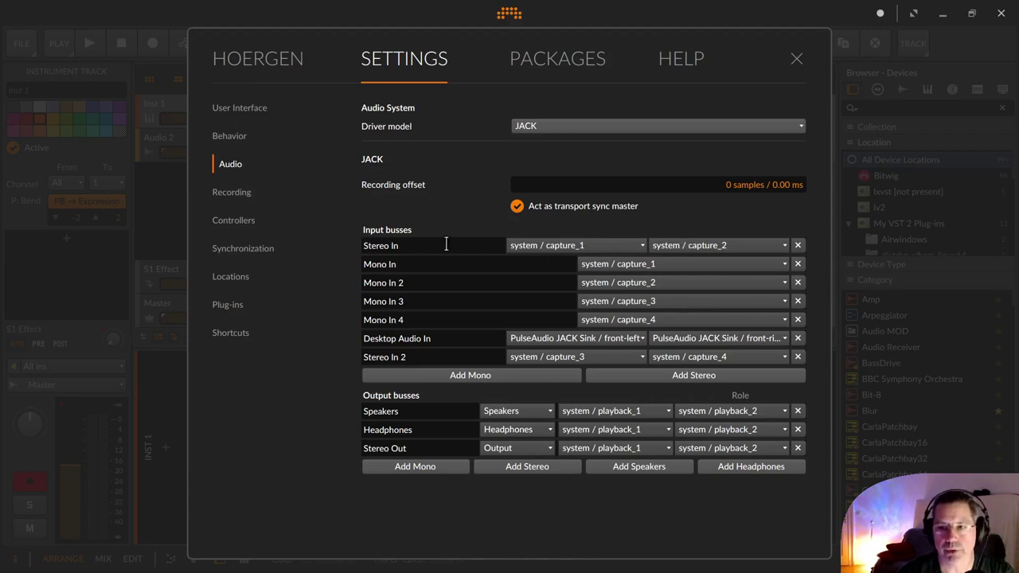
pyautogui.click(563, 246)
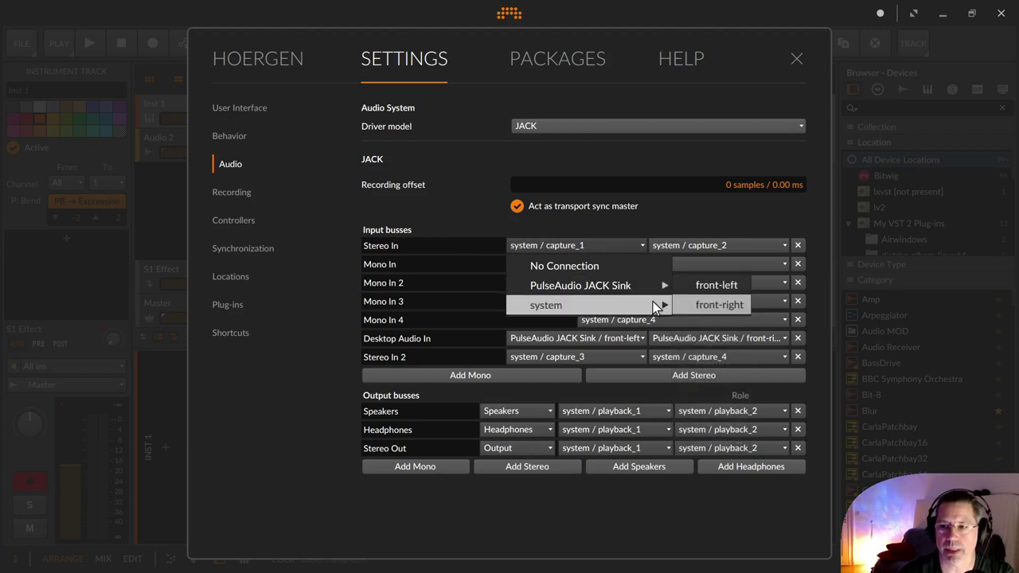
pyautogui.moveTo(646, 308)
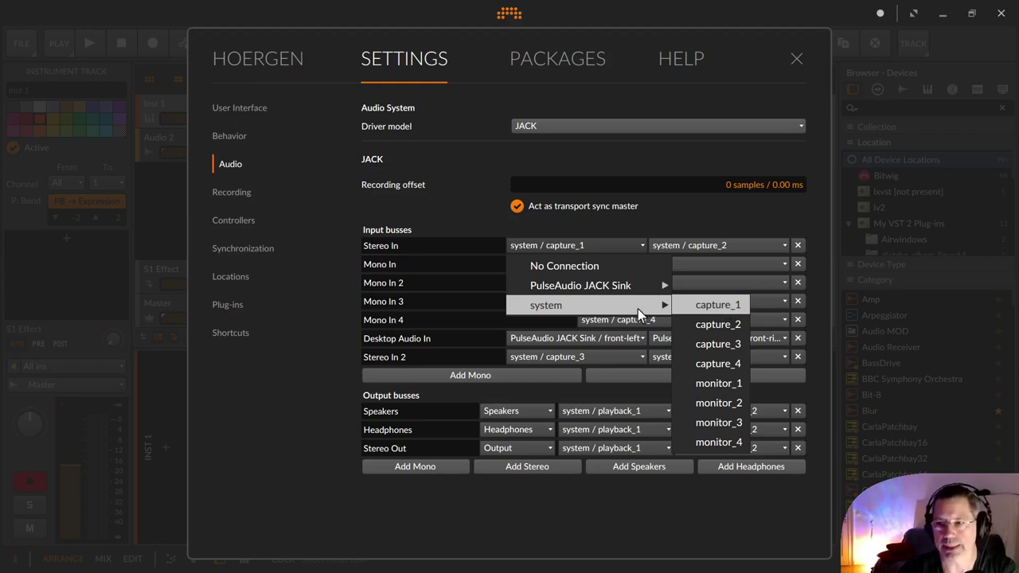
pyautogui.click(470, 215)
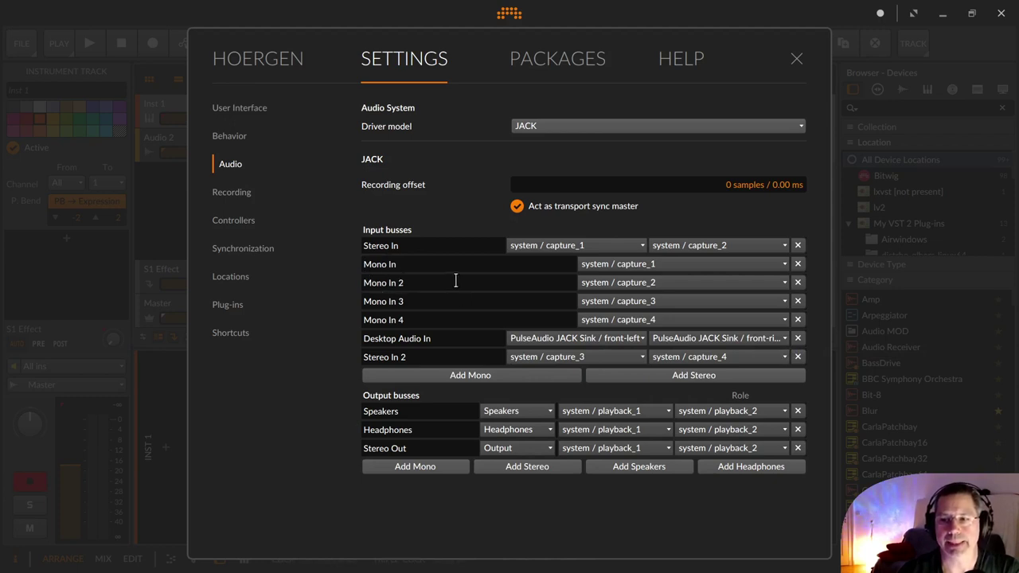
# - Add a mono input bus, view its port options, and remove the bus again
pyautogui.click(443, 377)
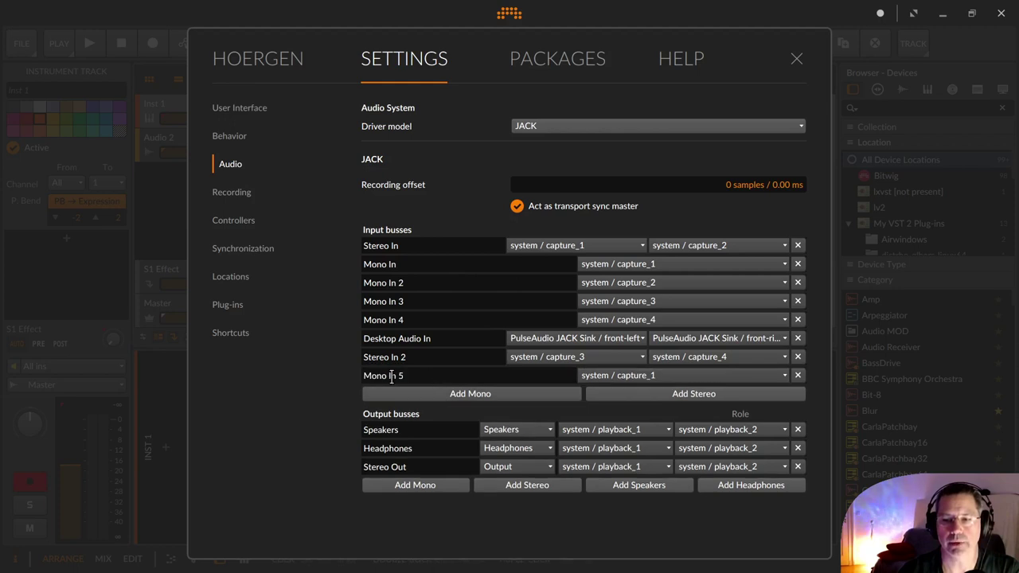
pyautogui.click(608, 372)
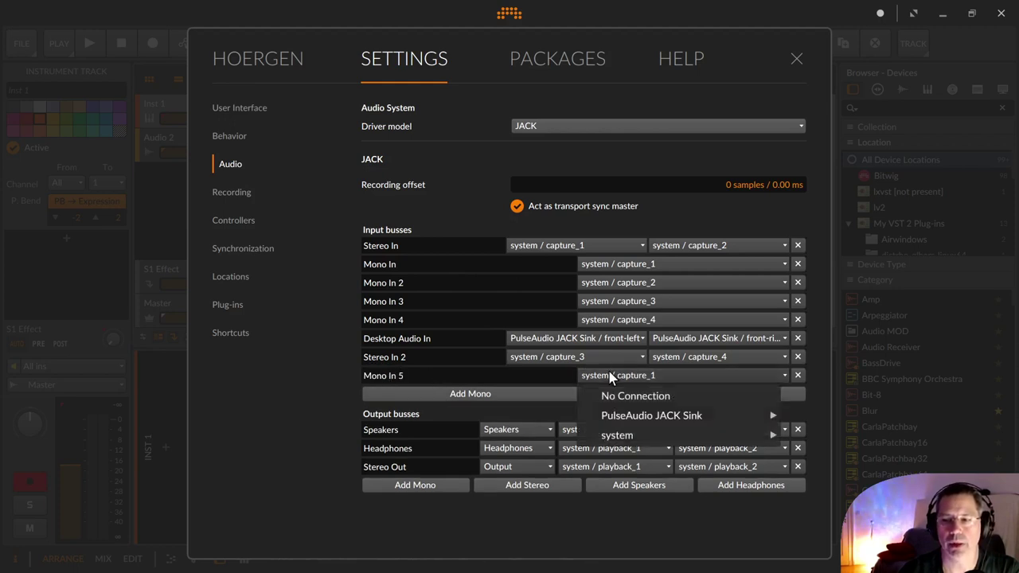
pyautogui.click(608, 376)
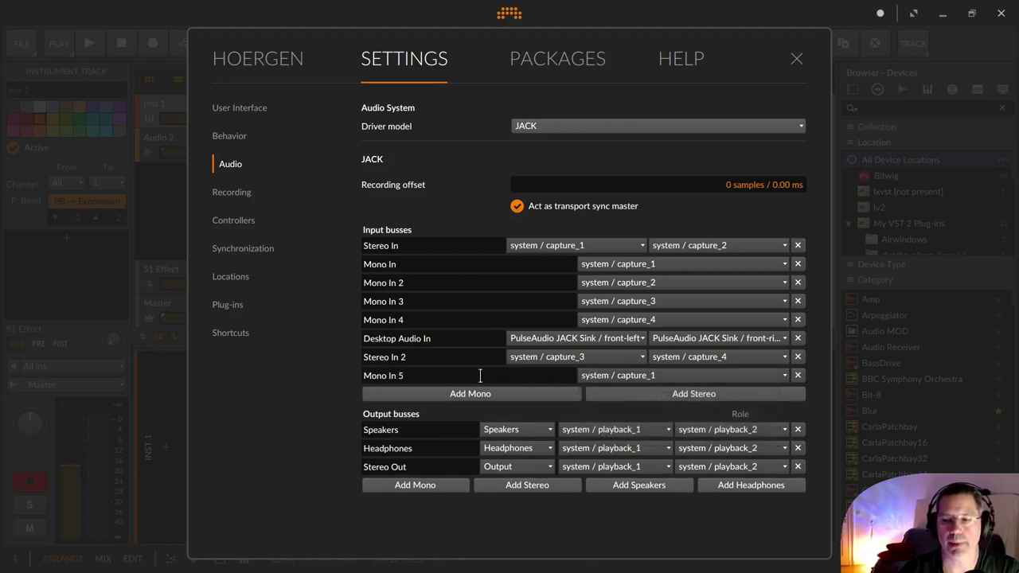
pyautogui.click(798, 376)
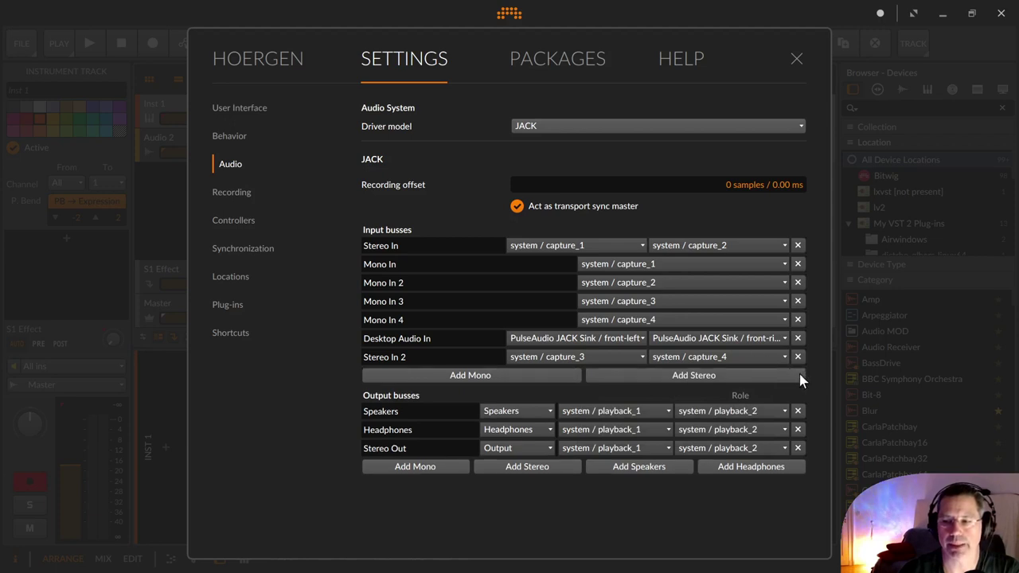
# - Add a stereo input bus, view the port options of its first channel, and remove the bus again
pyautogui.click(674, 377)
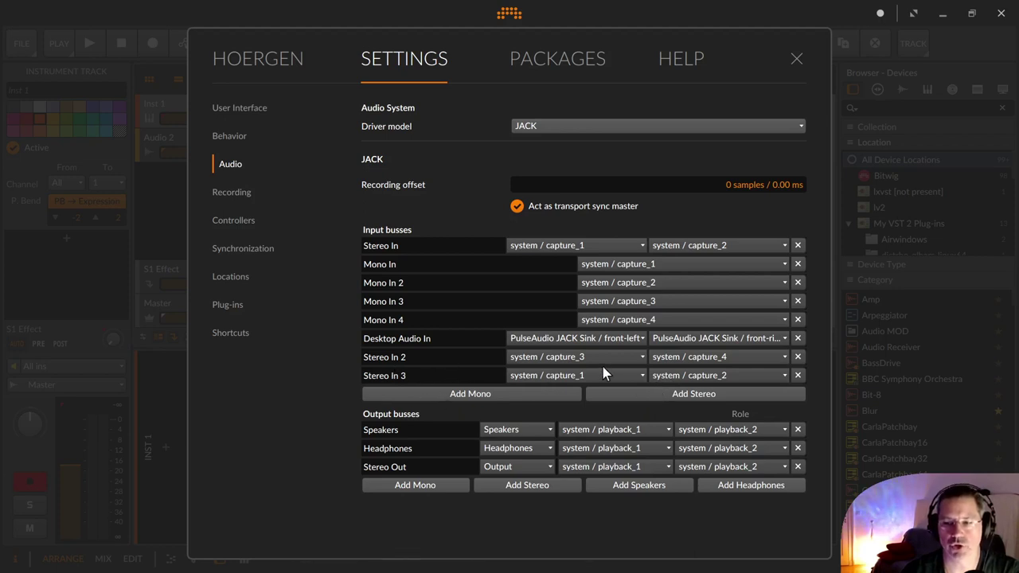
pyautogui.click(628, 375)
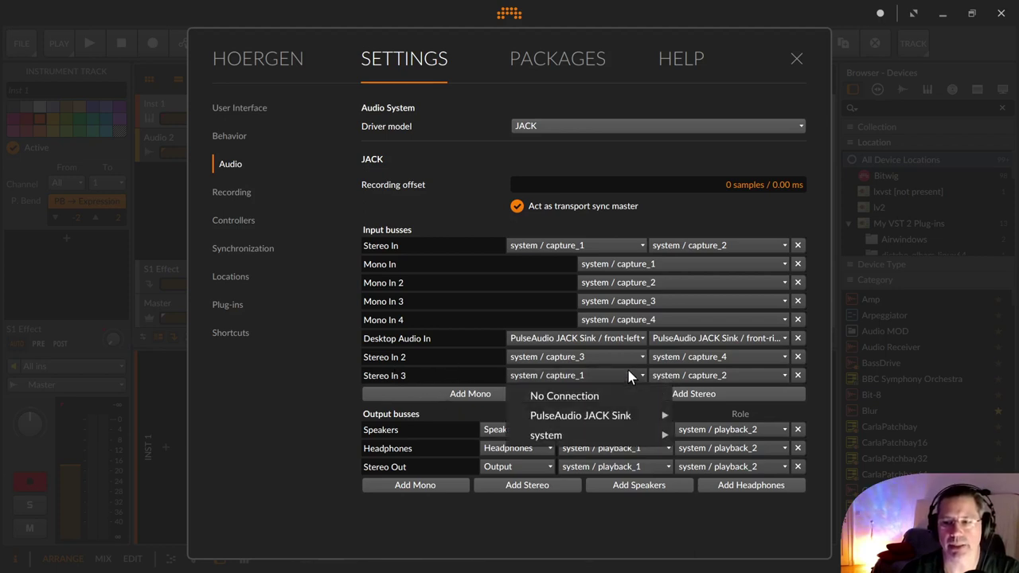
pyautogui.click(626, 371)
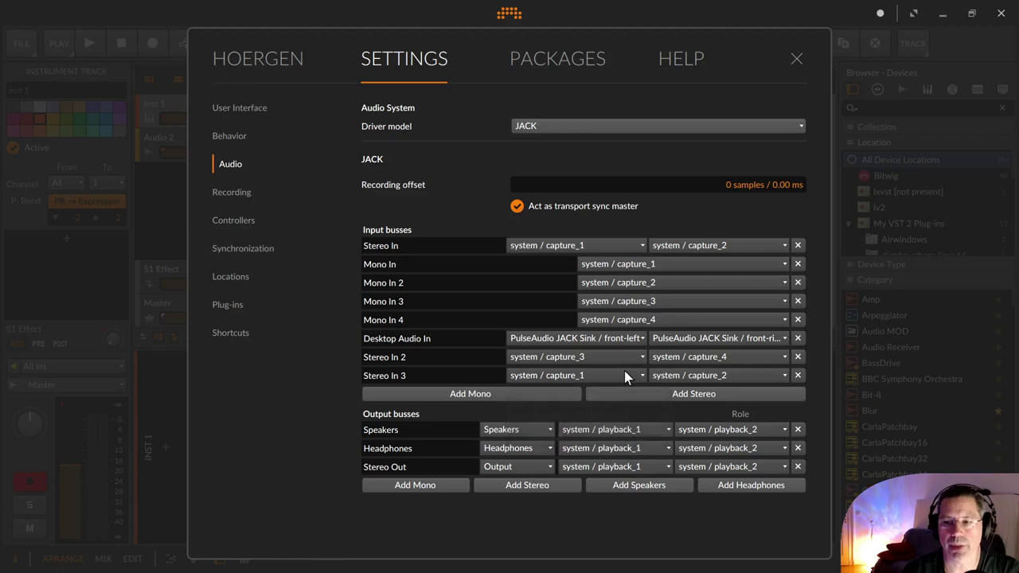
pyautogui.click(797, 375)
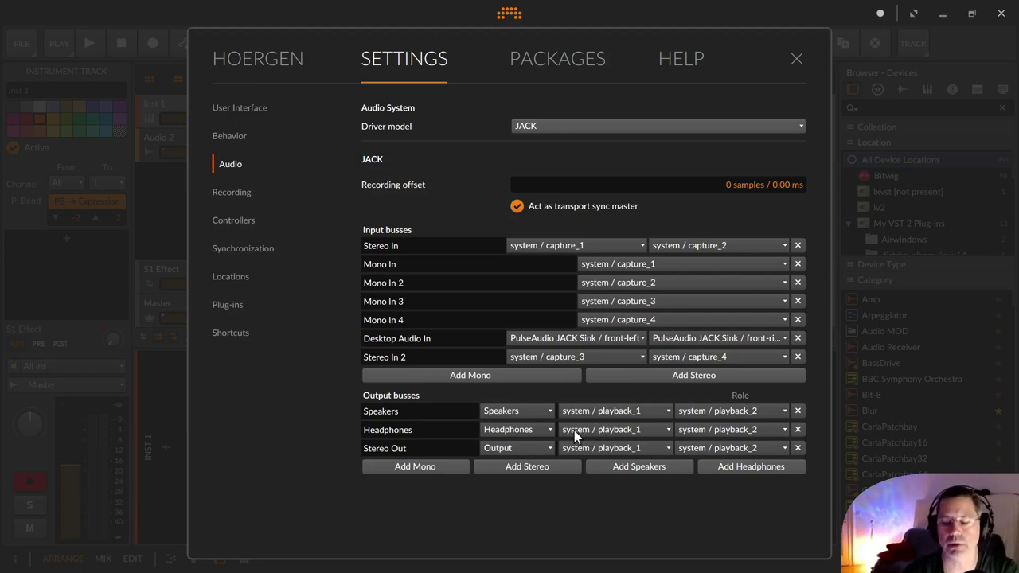
# - Add a mono output bus and remove it again
pyautogui.click(418, 469)
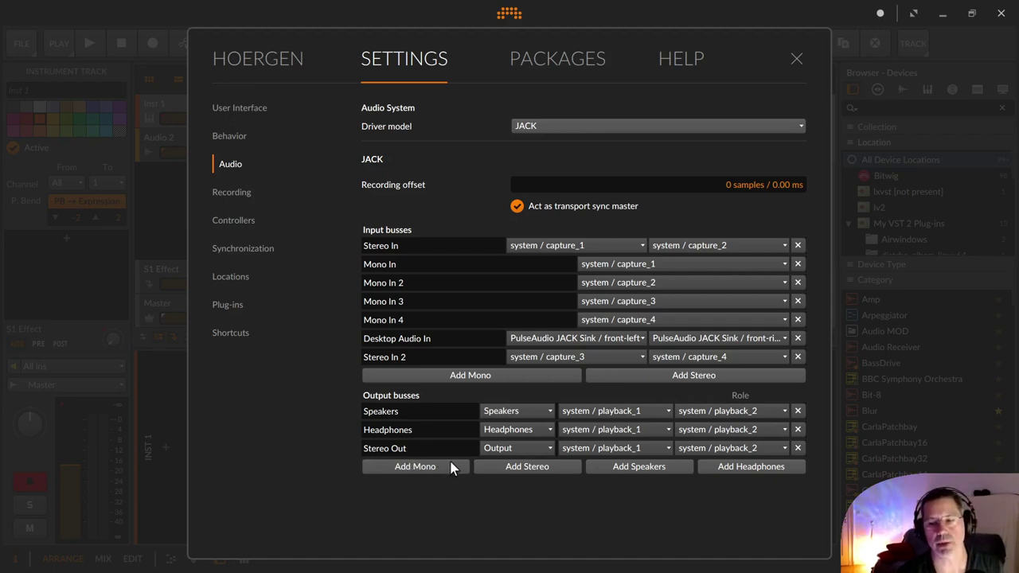
pyautogui.click(451, 472)
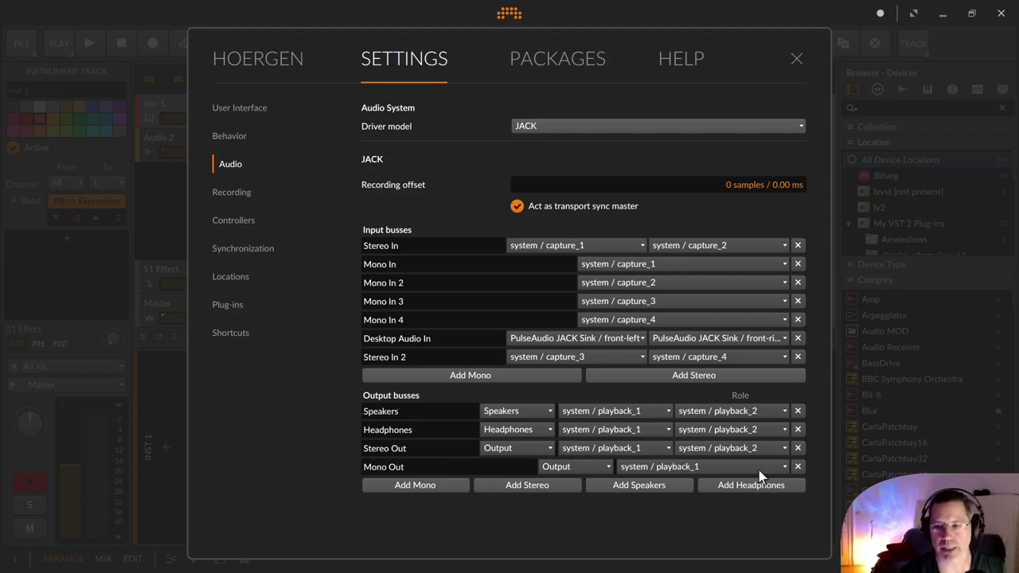
pyautogui.click(798, 467)
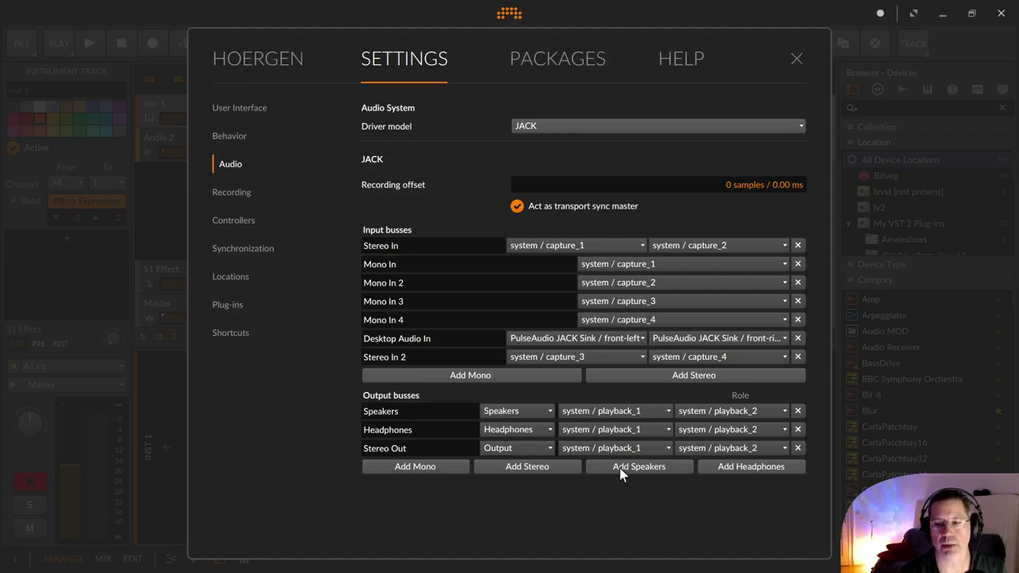
# - Add a headphones output bus, rename it "lalala", and remove it again
pyautogui.click(764, 468)
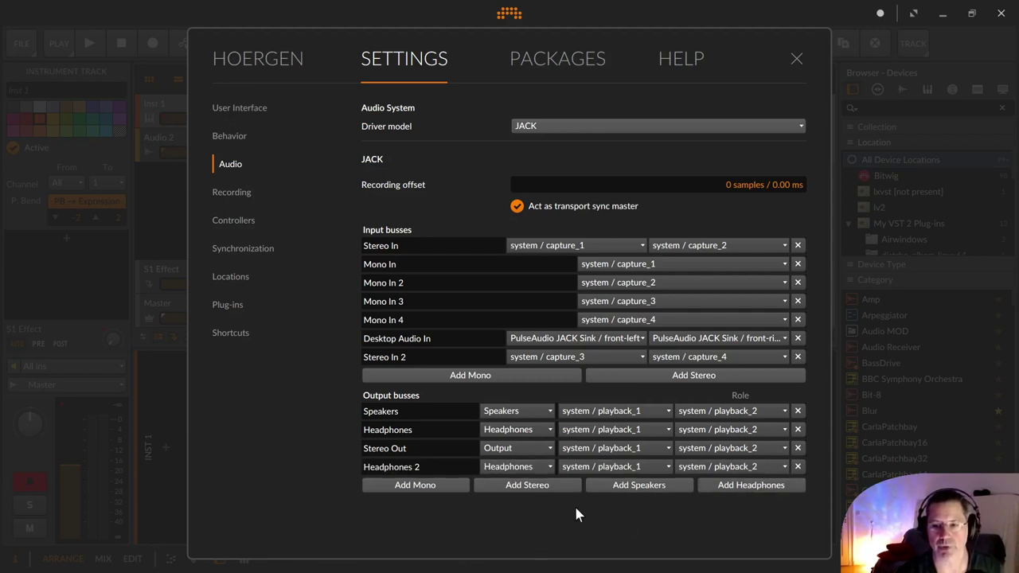
pyautogui.click(364, 467)
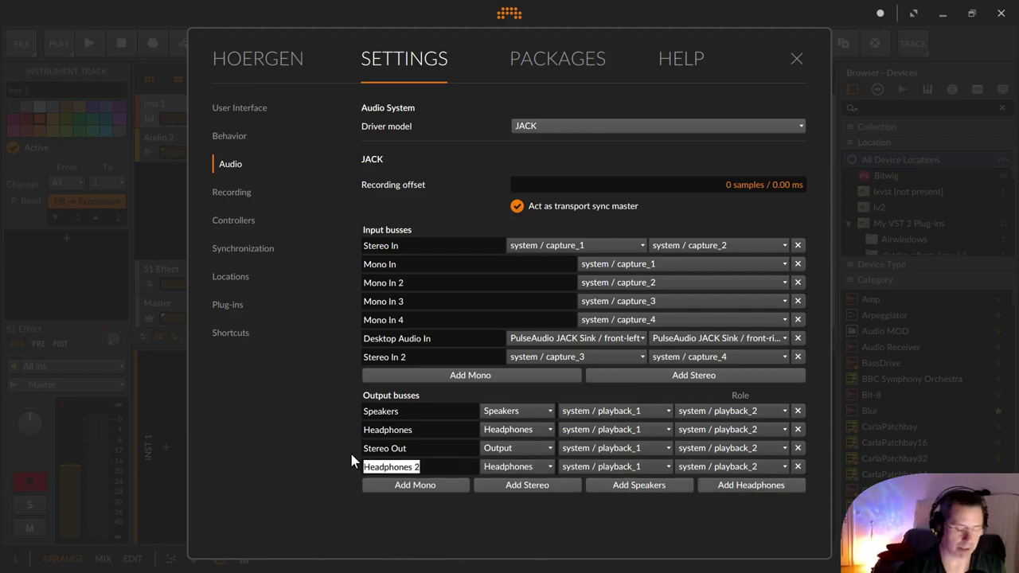
pyautogui.press('BackSpace')
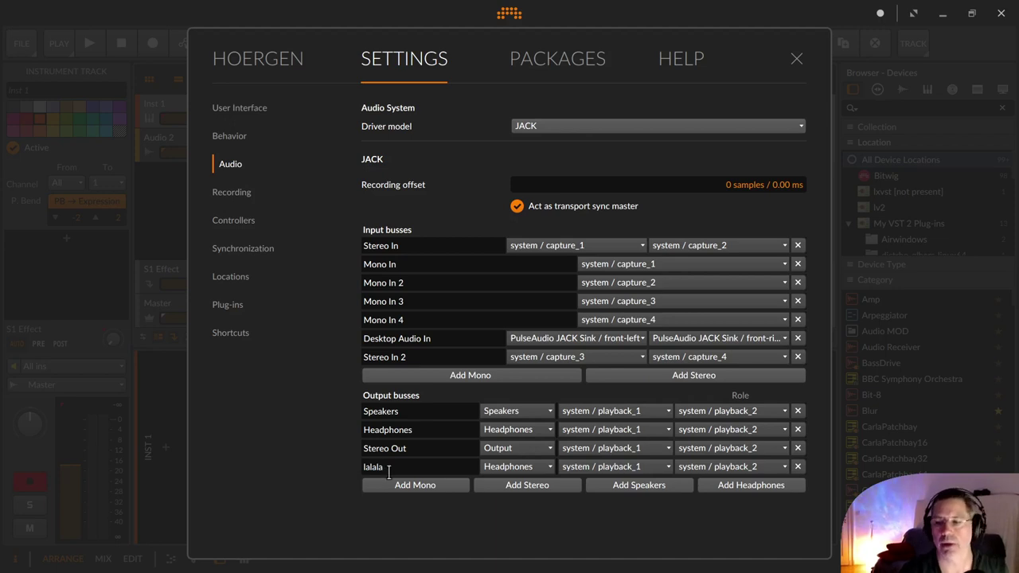
pyautogui.click(798, 466)
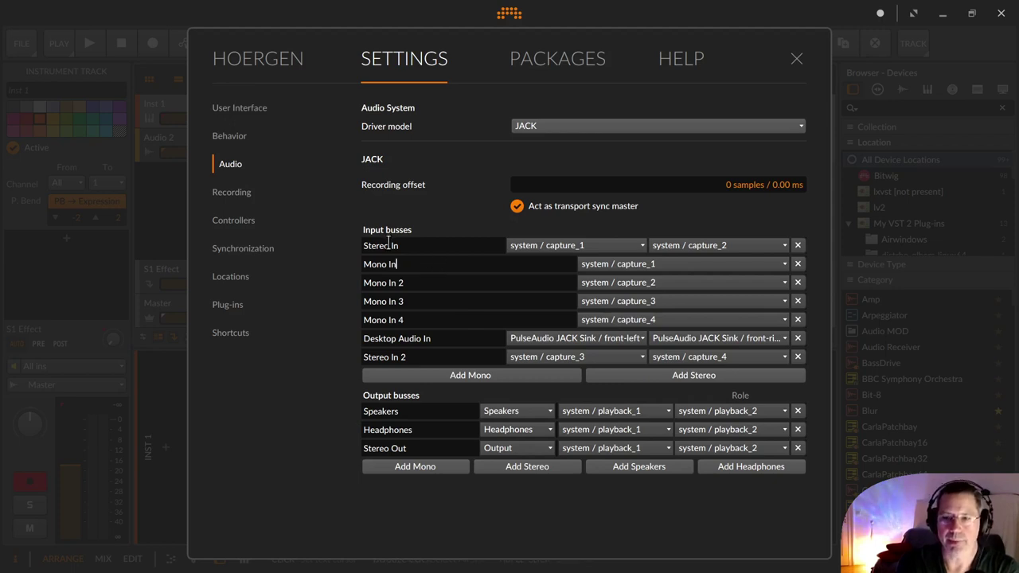
# - Close the audio settings and hide the clip launcher in the arrangement
pyautogui.moveTo(404, 263); pyautogui.dragTo(365, 253)
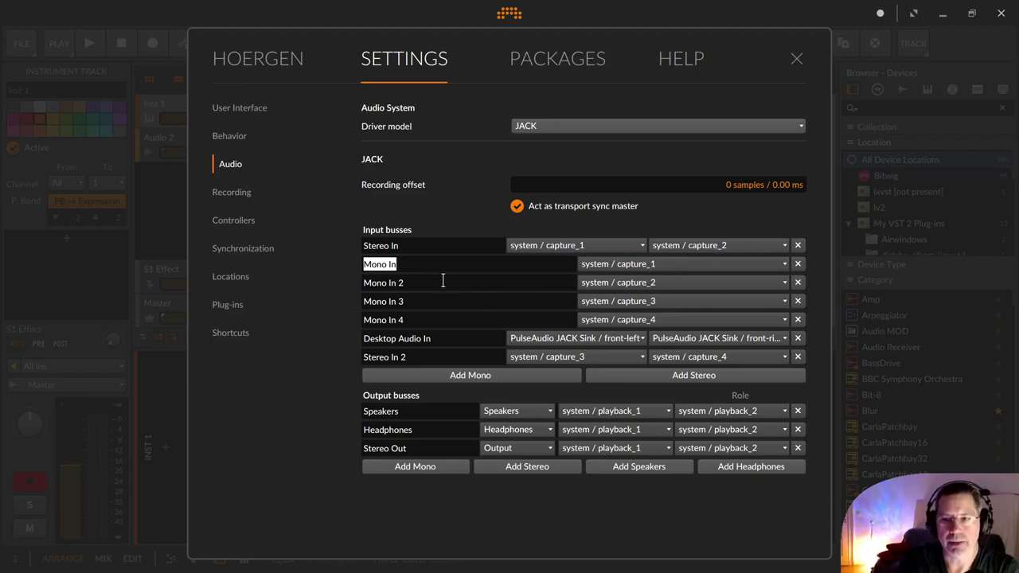
pyautogui.click(388, 283)
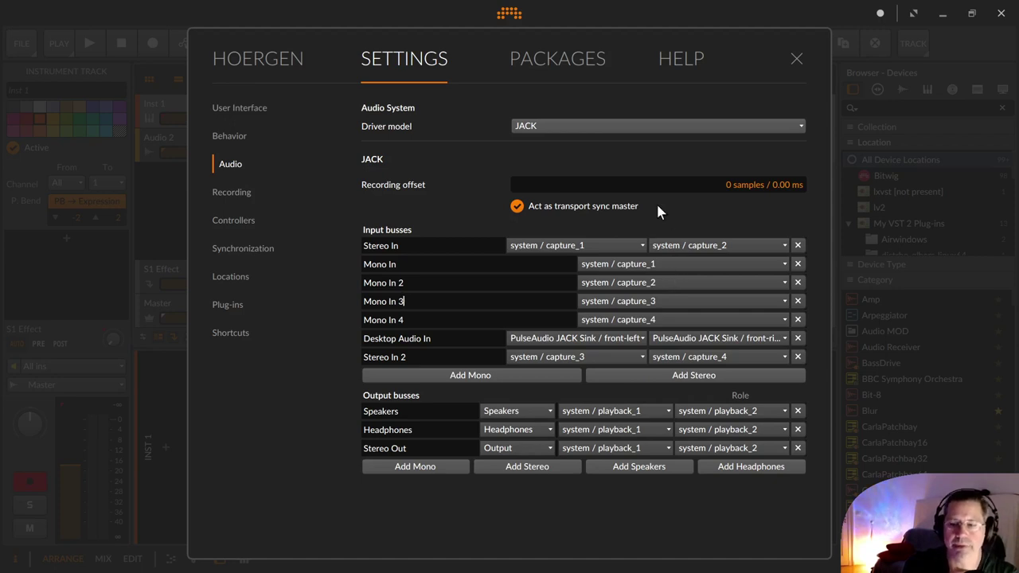
pyautogui.click(796, 61)
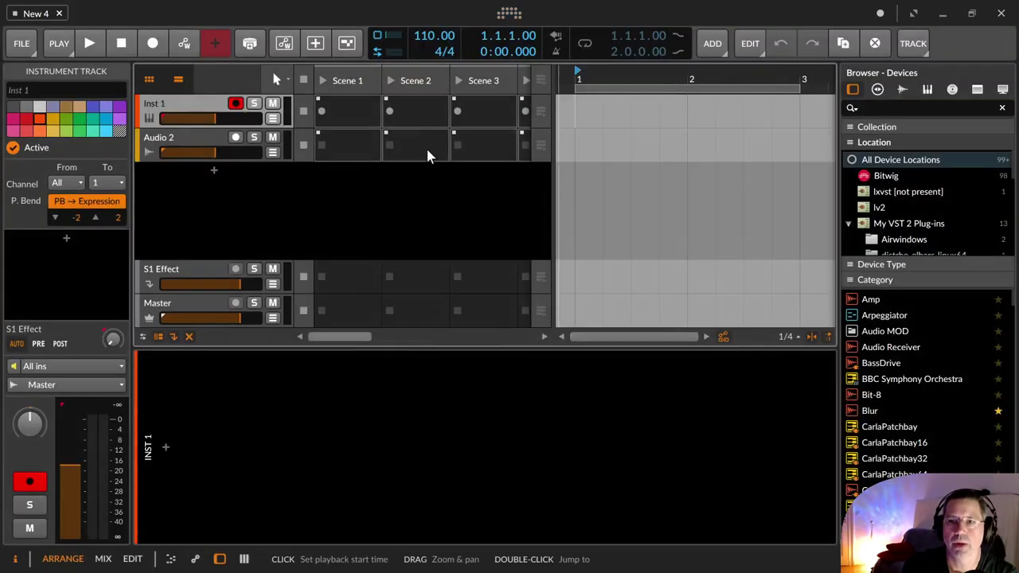
pyautogui.click(148, 79)
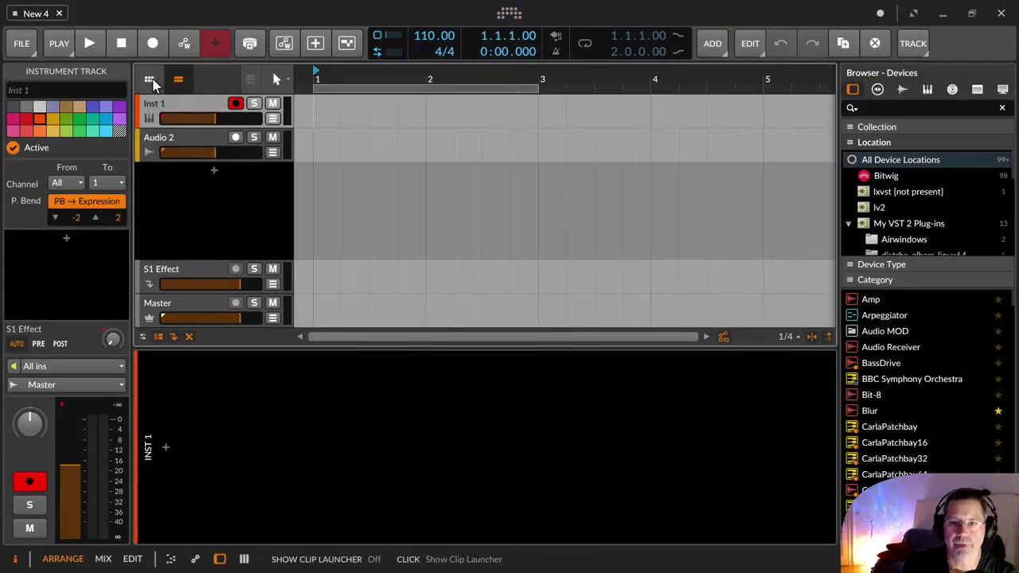
# - Select the Audio 2 track and briefly arm it for recording to check its Stereo In signal
pyautogui.click(185, 140)
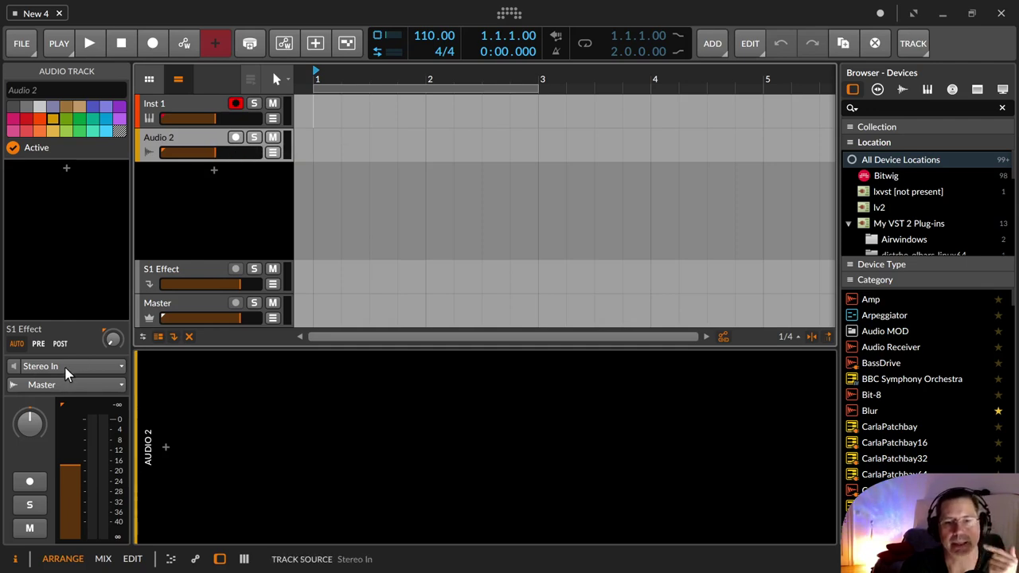
pyautogui.click(235, 138)
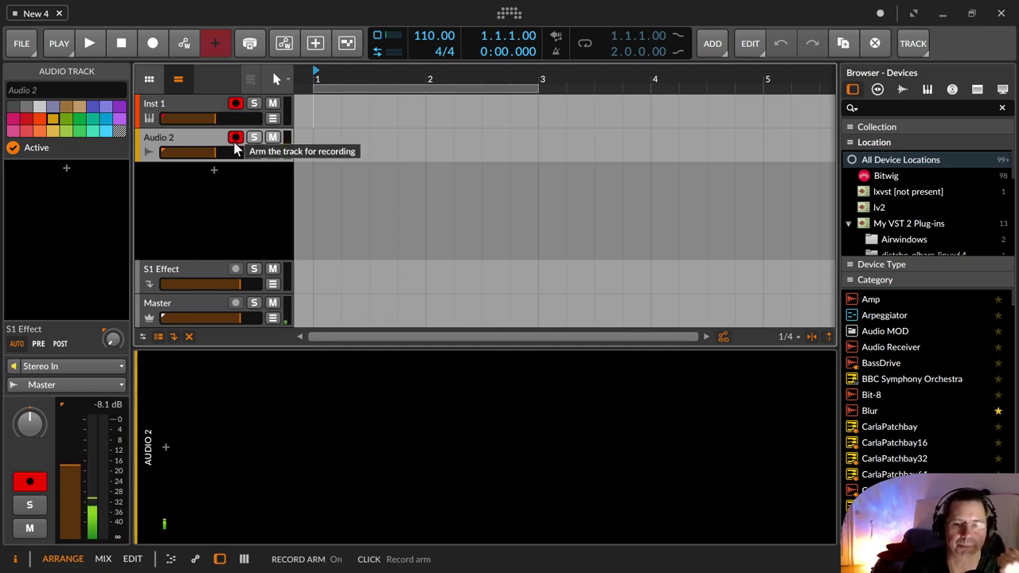
pyautogui.click(235, 141)
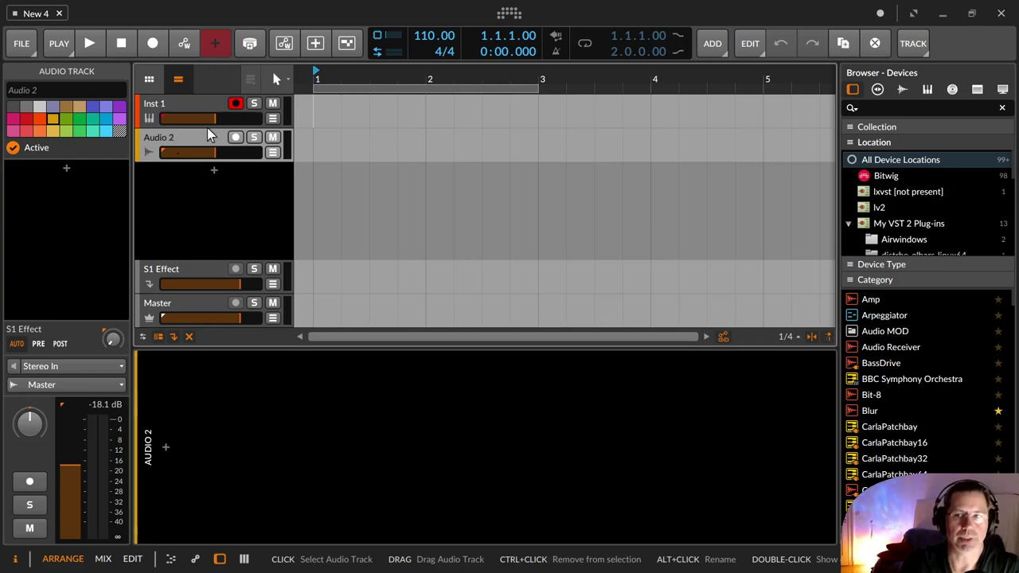
# - Reopen the audio settings to review the input bus assignments, and close them
pyautogui.click(513, 14)
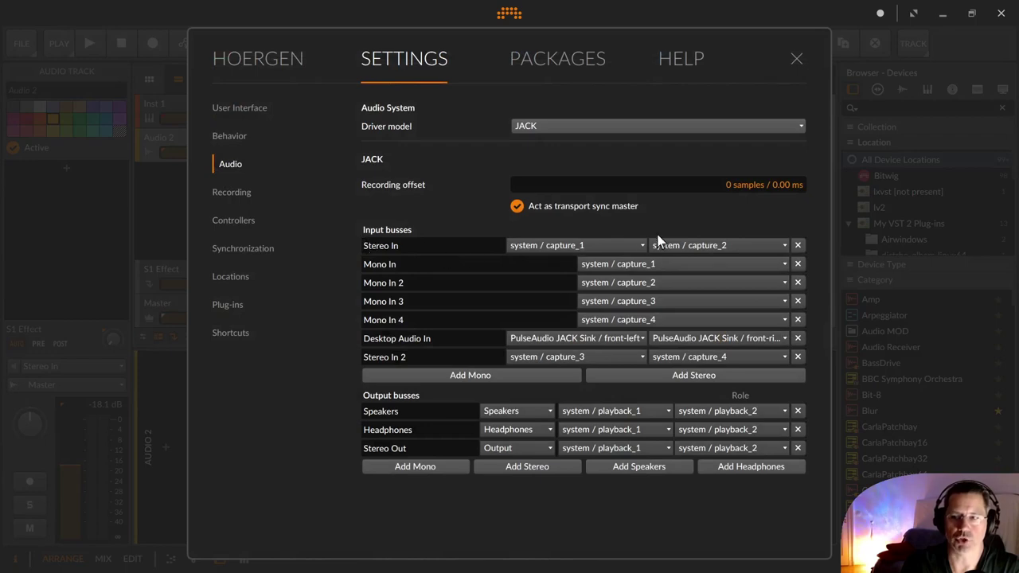
pyautogui.click(797, 60)
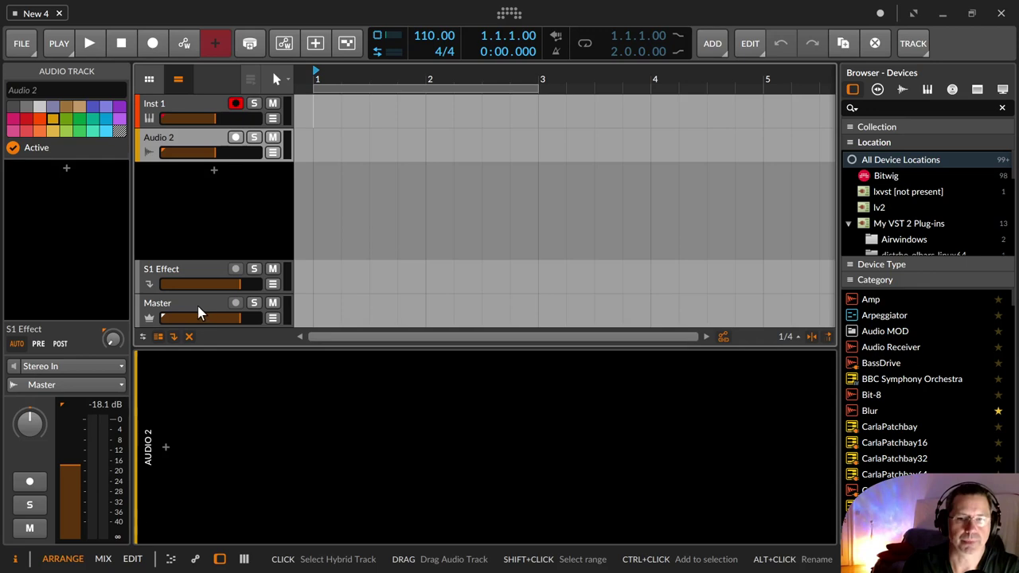
# - Set the Audio 2 track's input to Mono In and test the signal by briefly arming the track
pyautogui.click(109, 370)
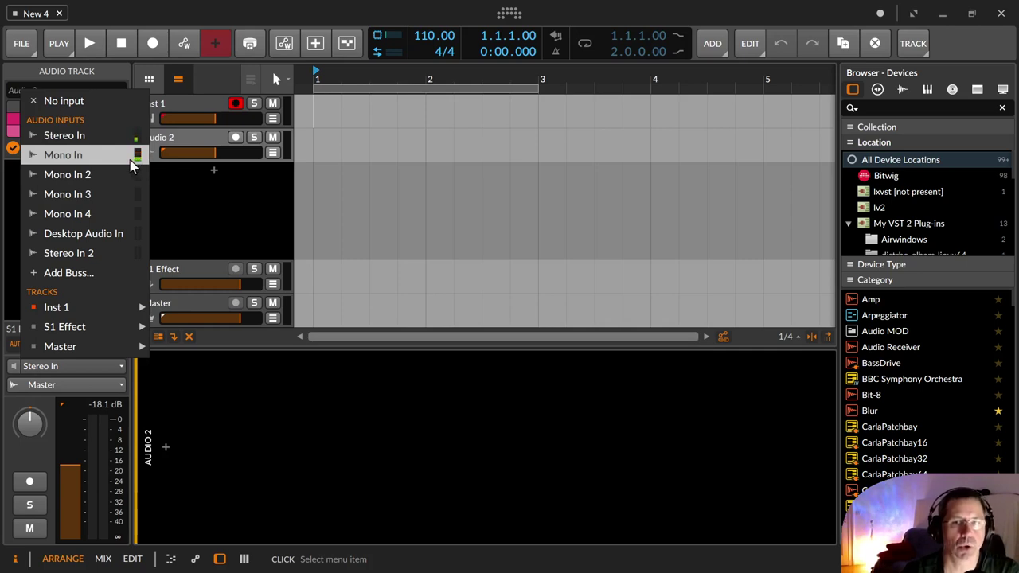
pyautogui.click(132, 164)
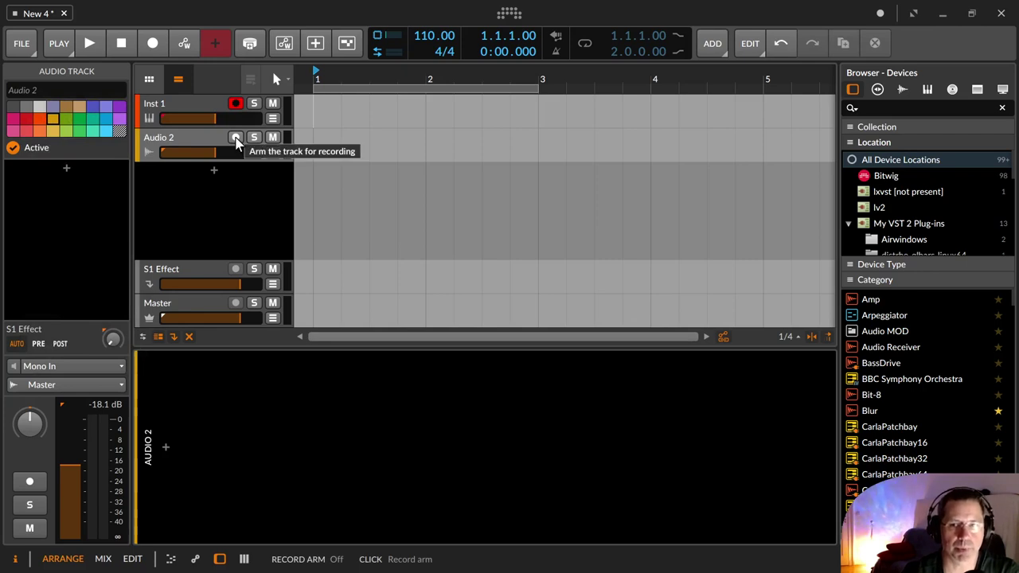
pyautogui.click(235, 140)
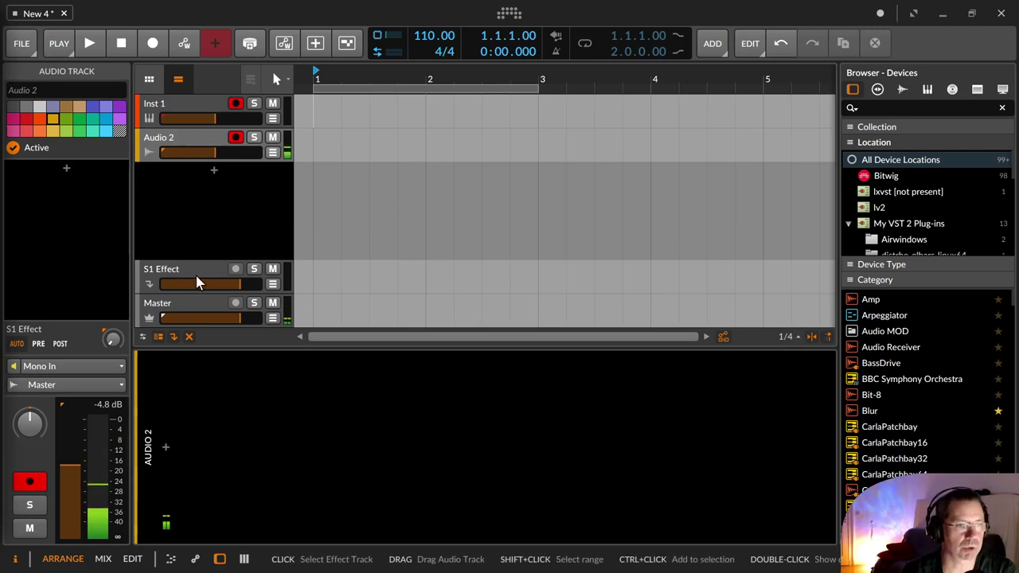
pyautogui.click(236, 139)
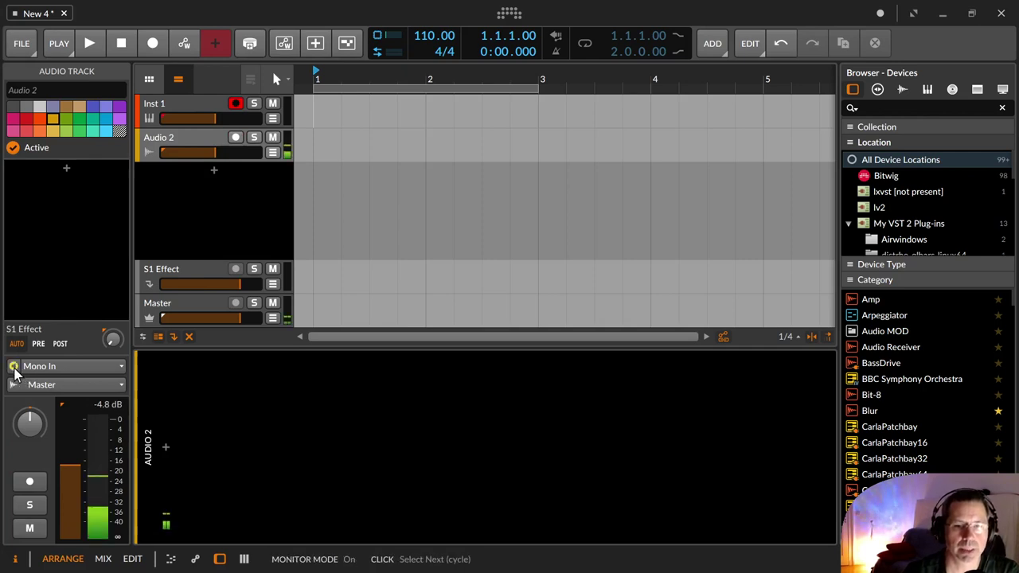
# - Cycle through Audio 2's monitor modes and set monitoring to On
pyautogui.click(15, 374)
pyautogui.click(16, 374)
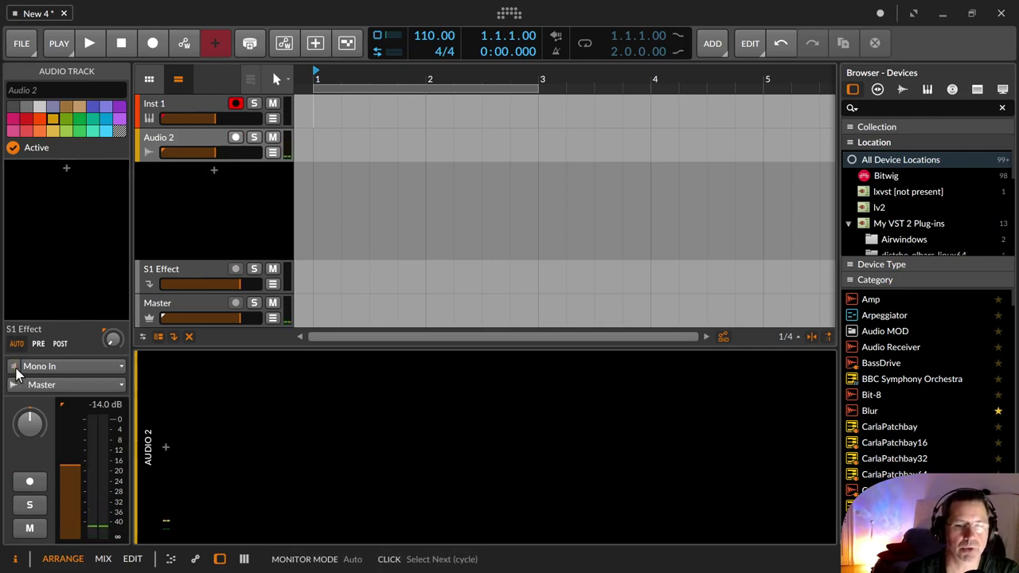
pyautogui.click(16, 374)
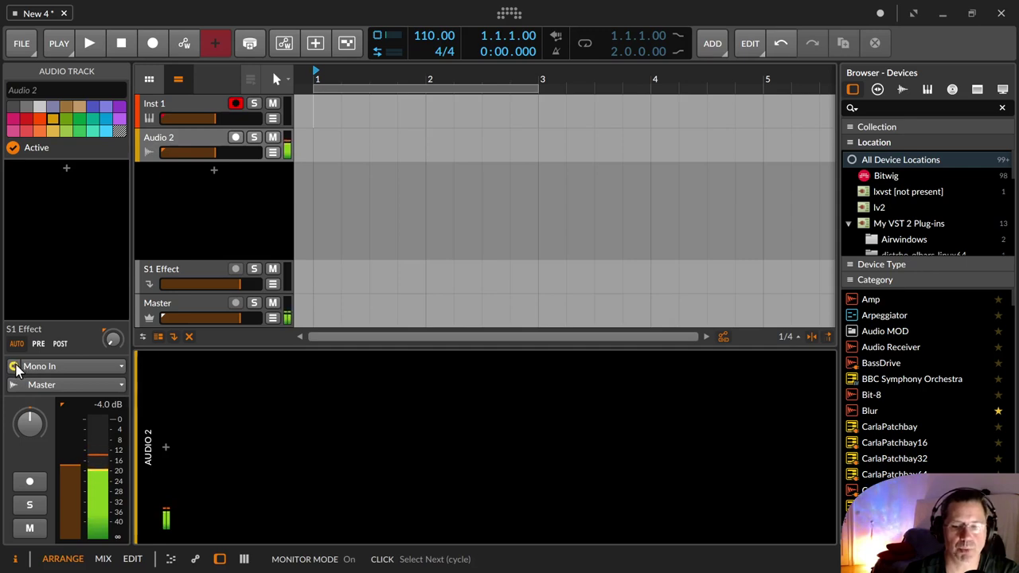
# - Set Audio 2's monitor mode to Auto and arm the track for recording
pyautogui.click(16, 366)
pyautogui.click(16, 366)
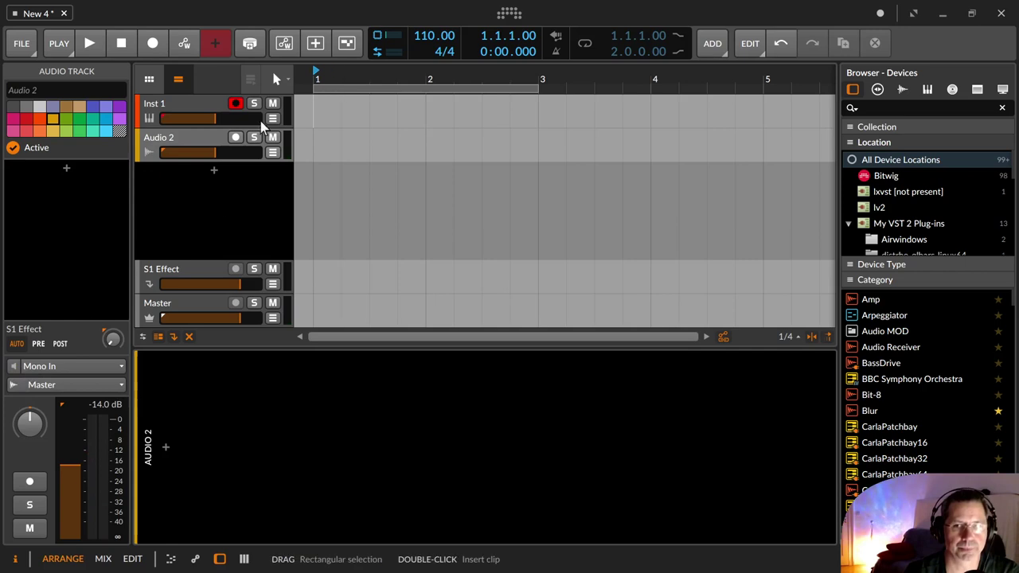
pyautogui.click(235, 137)
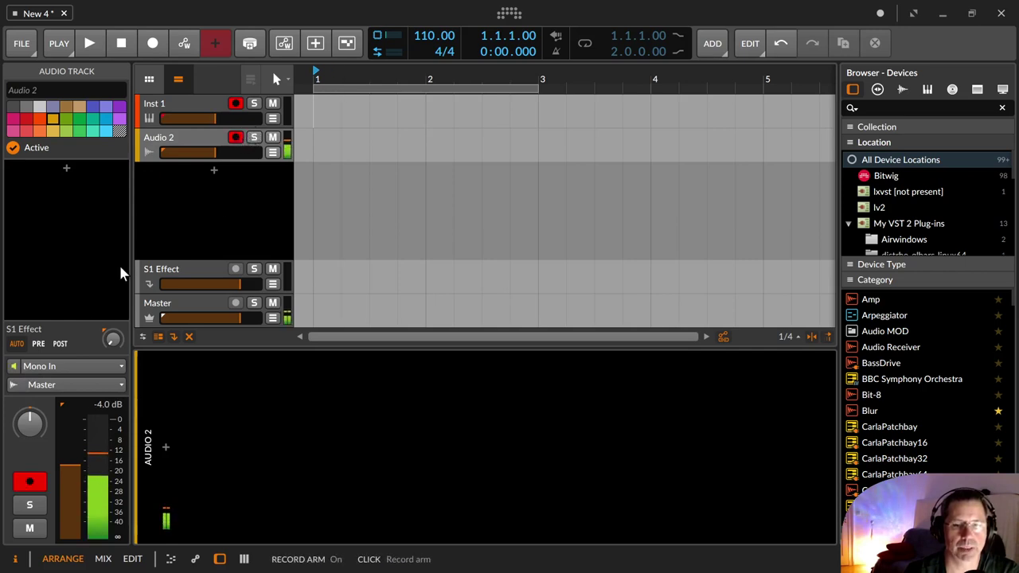
# - Switch Audio 2's monitoring off and record a short take, disarming Inst 1 during recording before stopping the transport
pyautogui.click(13, 367)
pyautogui.click(13, 367)
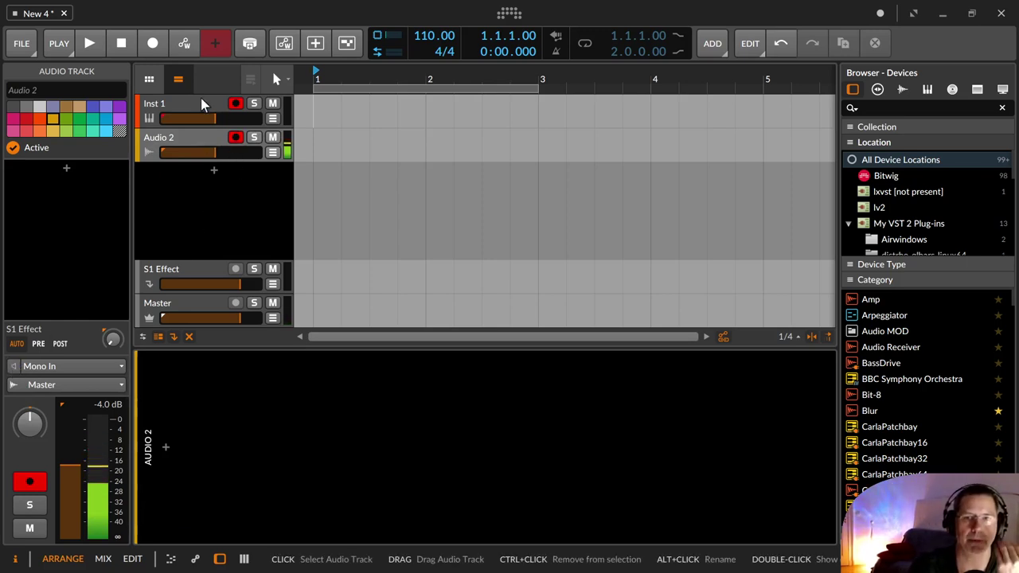
pyautogui.click(152, 50)
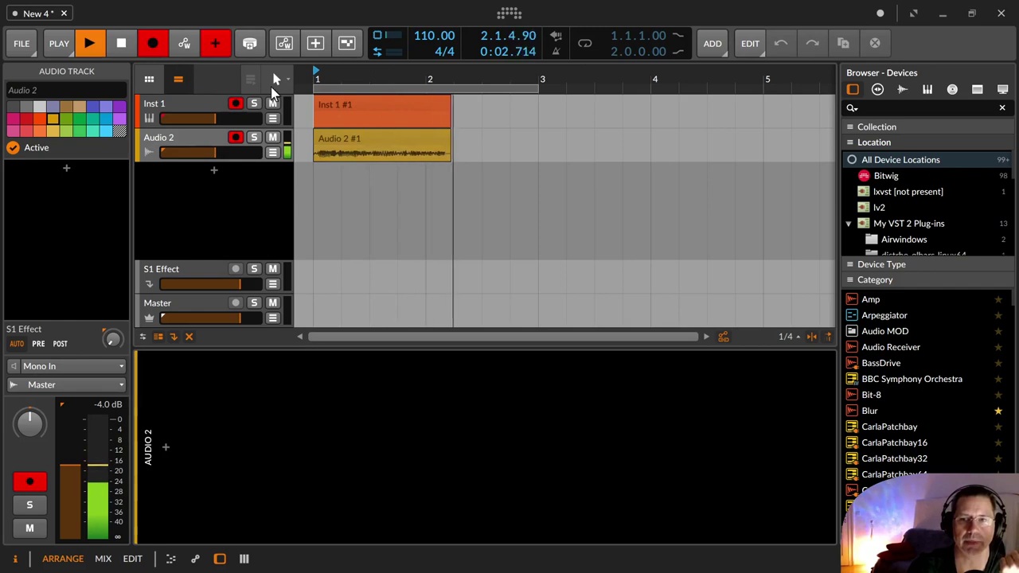
pyautogui.click(235, 103)
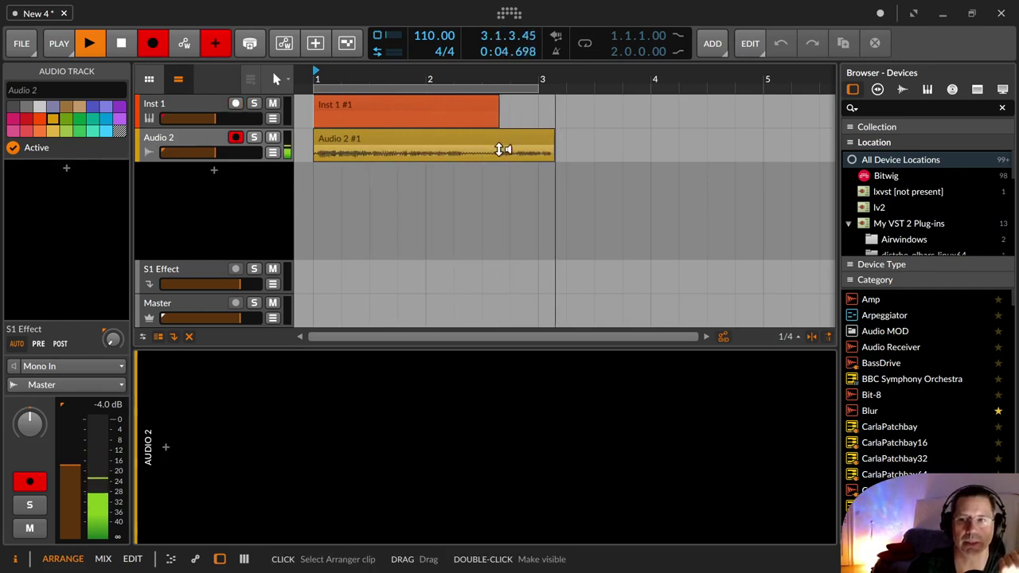
pyautogui.click(123, 46)
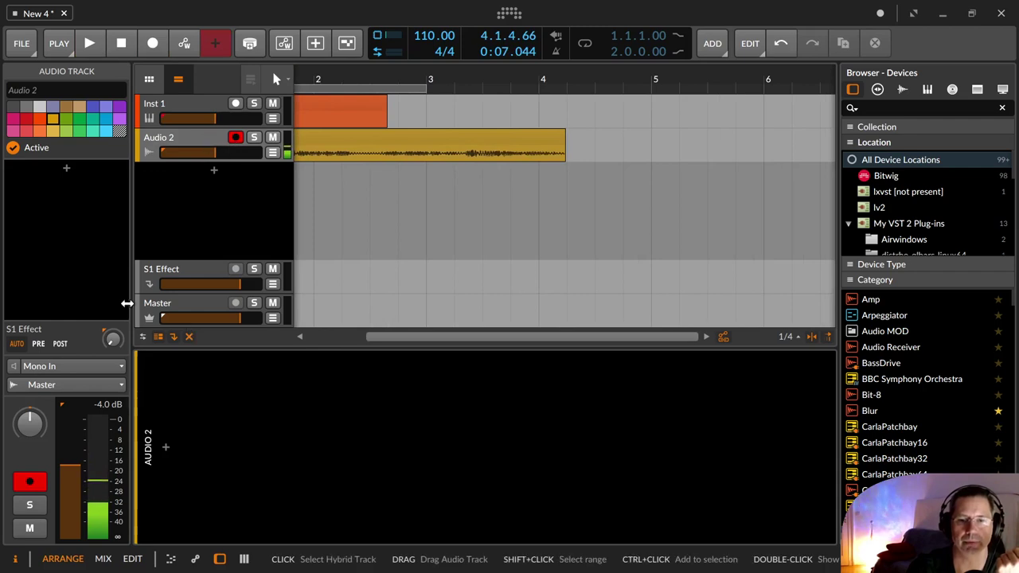
# - Toggle Audio 2's monitoring on and back off, and disarm the track
pyautogui.click(14, 368)
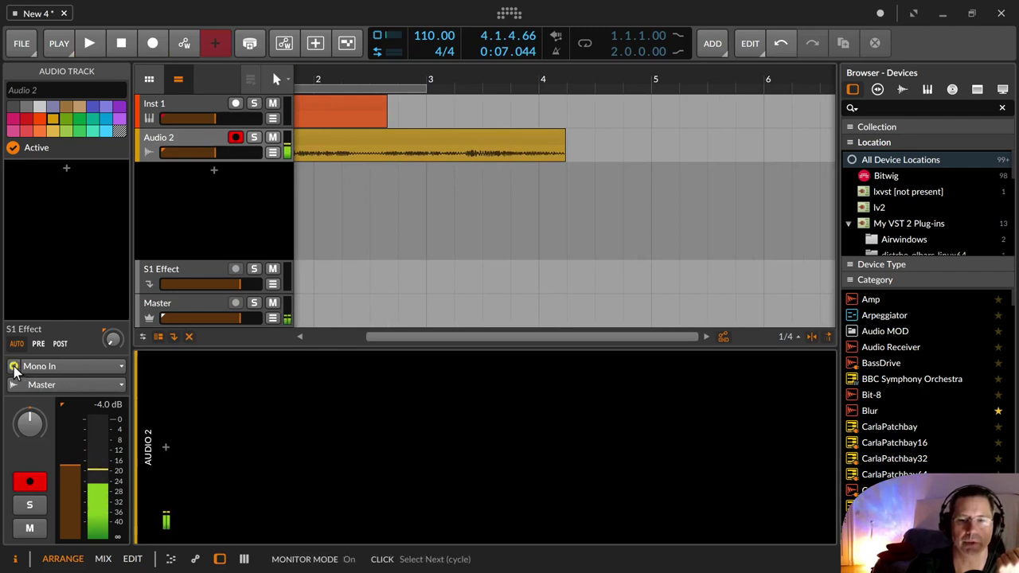
pyautogui.click(14, 366)
pyautogui.click(236, 140)
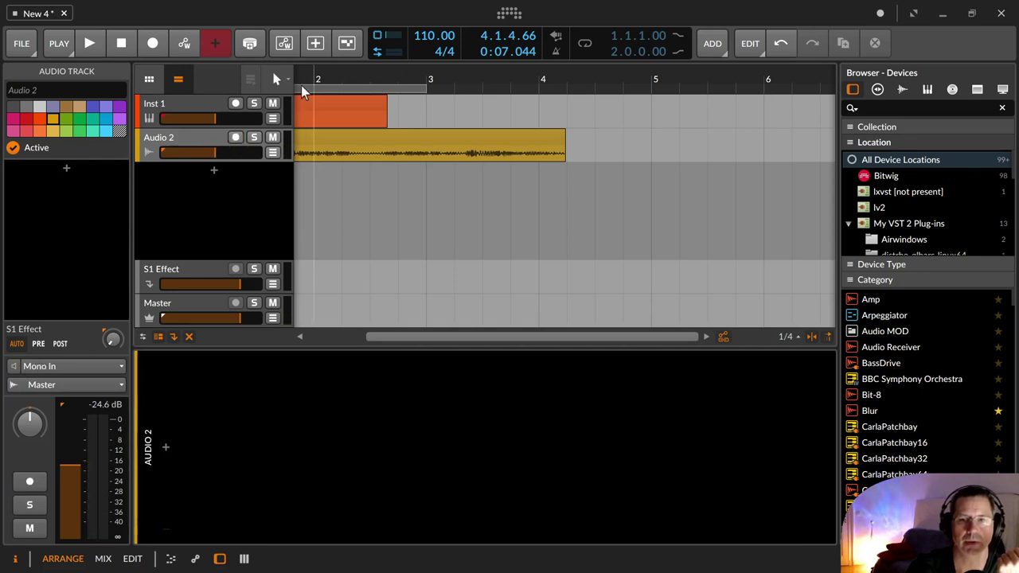
# - Return the playhead to the start and play back the recorded Audio 2 clip
pyautogui.moveTo(312, 80); pyautogui.dragTo(388, 91)
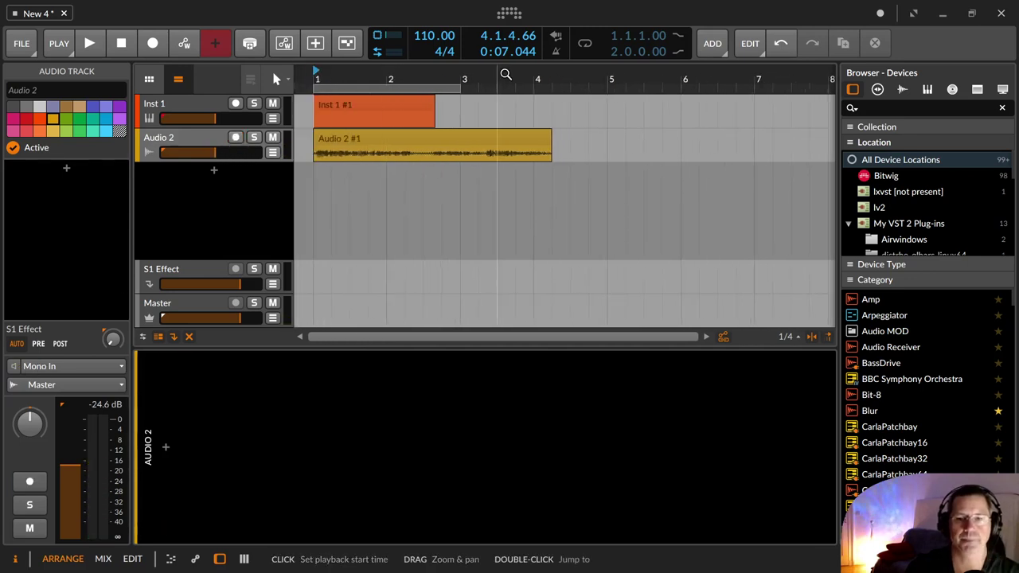
pyautogui.click(123, 43)
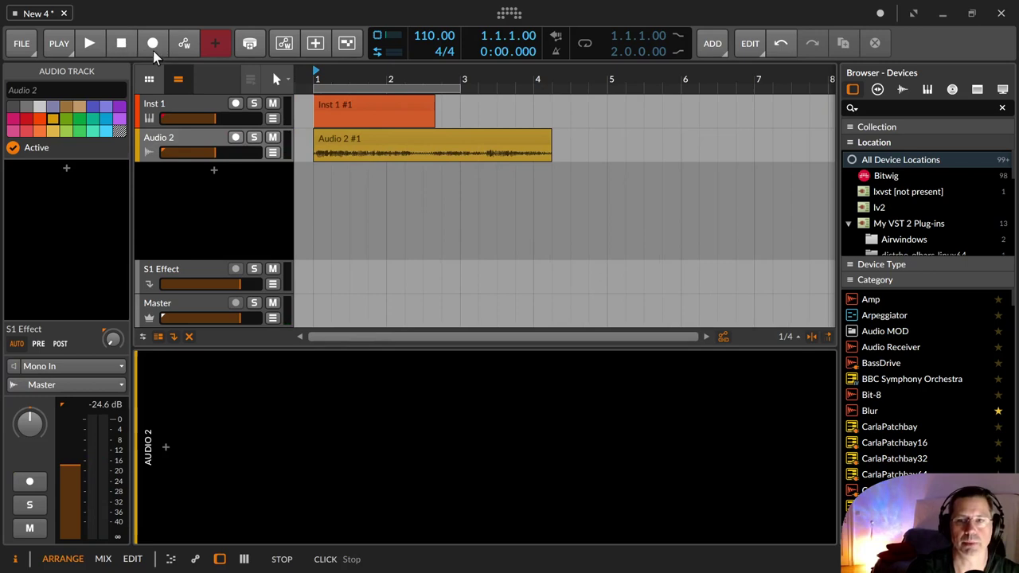
pyautogui.press('space')
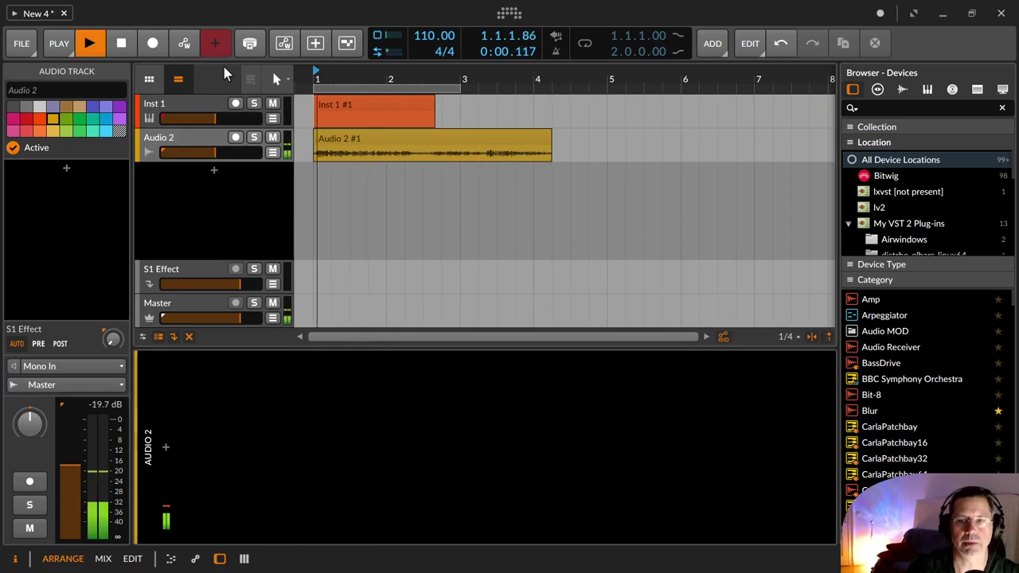
# - Delete the clip on the Inst 1 track and stop playback
pyautogui.click(344, 112)
pyautogui.press('Delete')
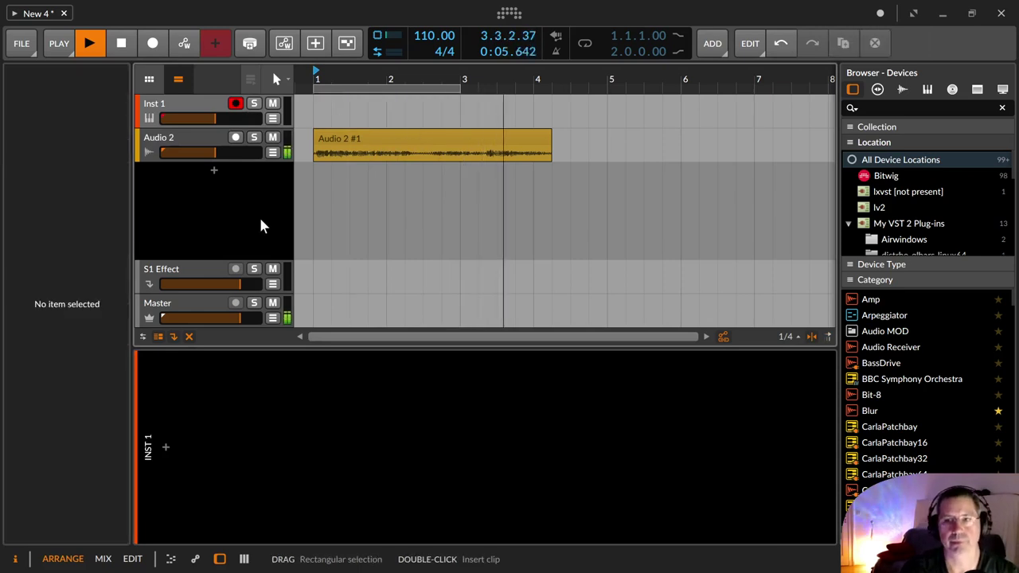
pyautogui.press('space')
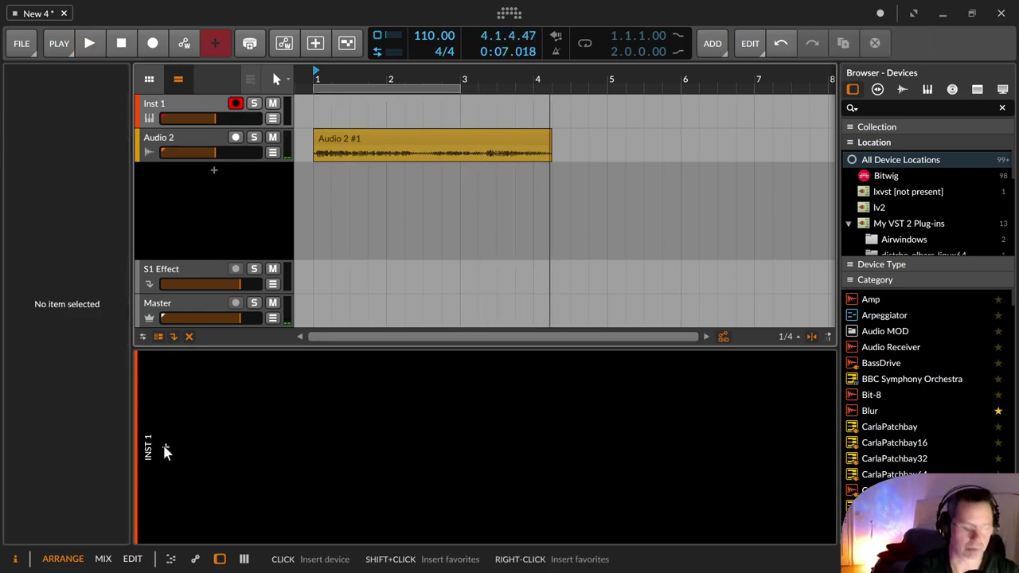
# - Search the Audio FX devices for "re" and insert Bitwig's Reverb on the Inst 1 track
pyautogui.click(165, 451)
pyautogui.write('reve')
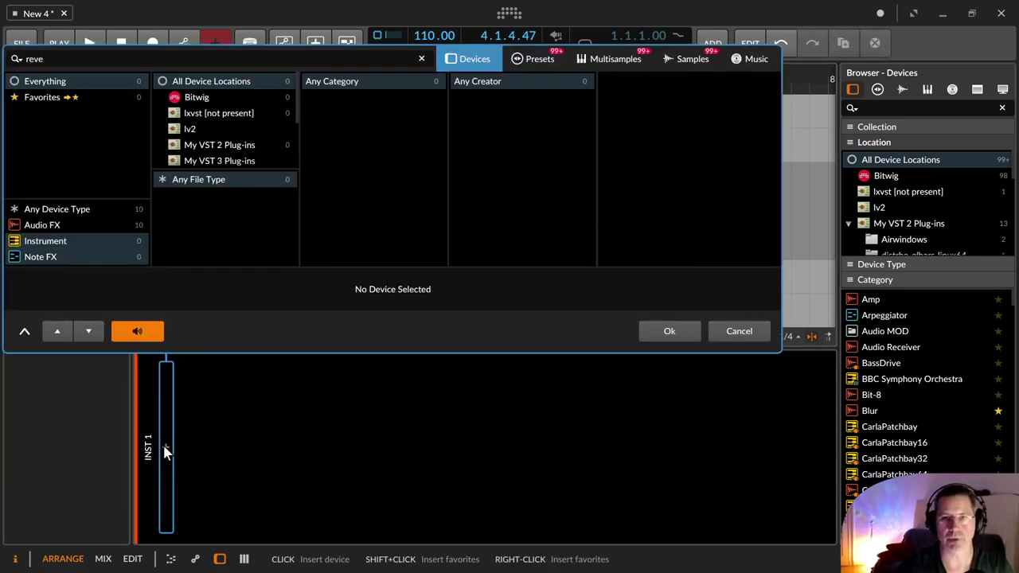
pyautogui.press('BackSpace')
pyautogui.press('BackSpace')
pyautogui.press('BackSpace')
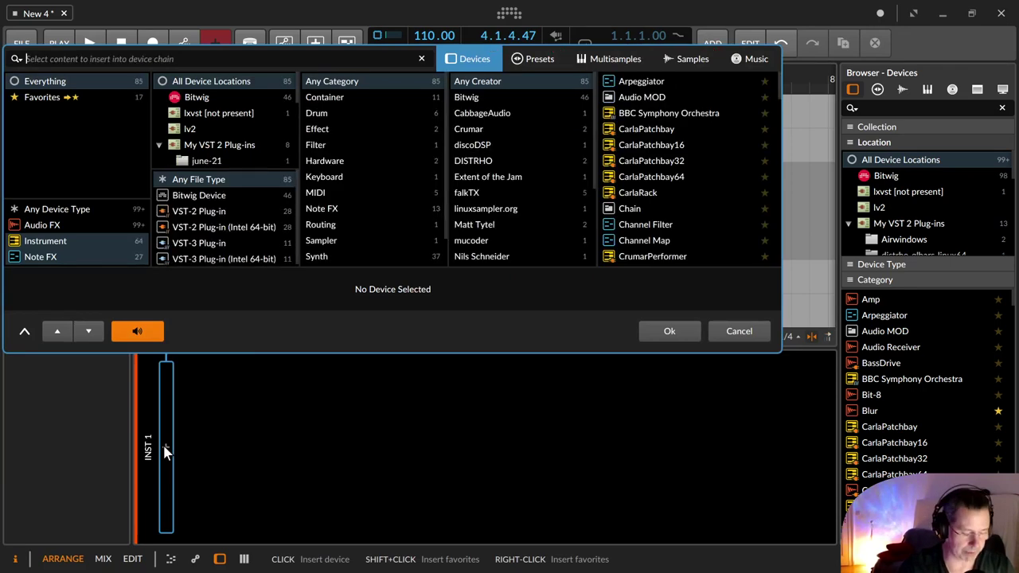
pyautogui.write('ev')
pyautogui.press('BackSpace')
pyautogui.press('BackSpace')
pyautogui.press('BackSpace')
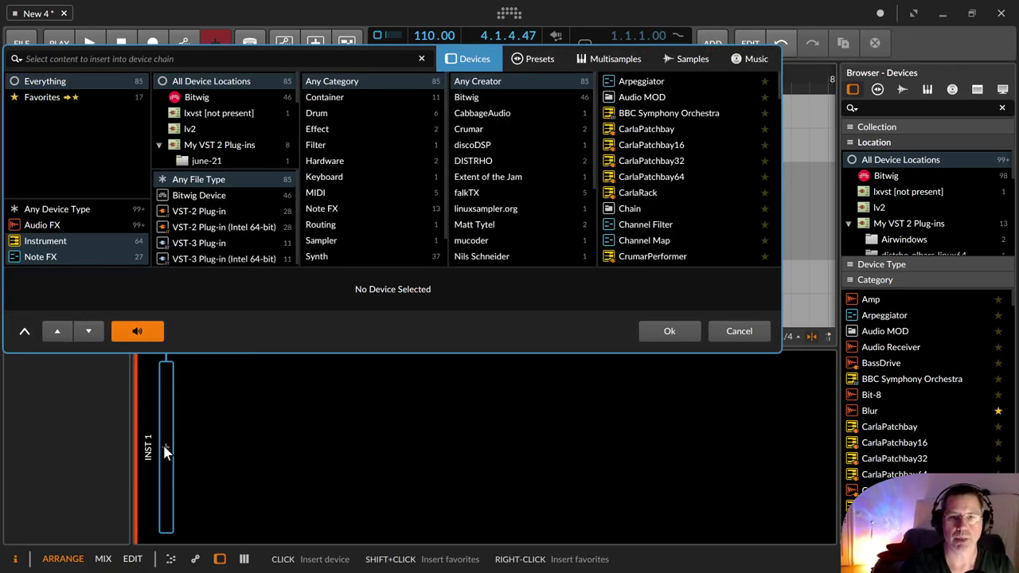
pyautogui.write('re')
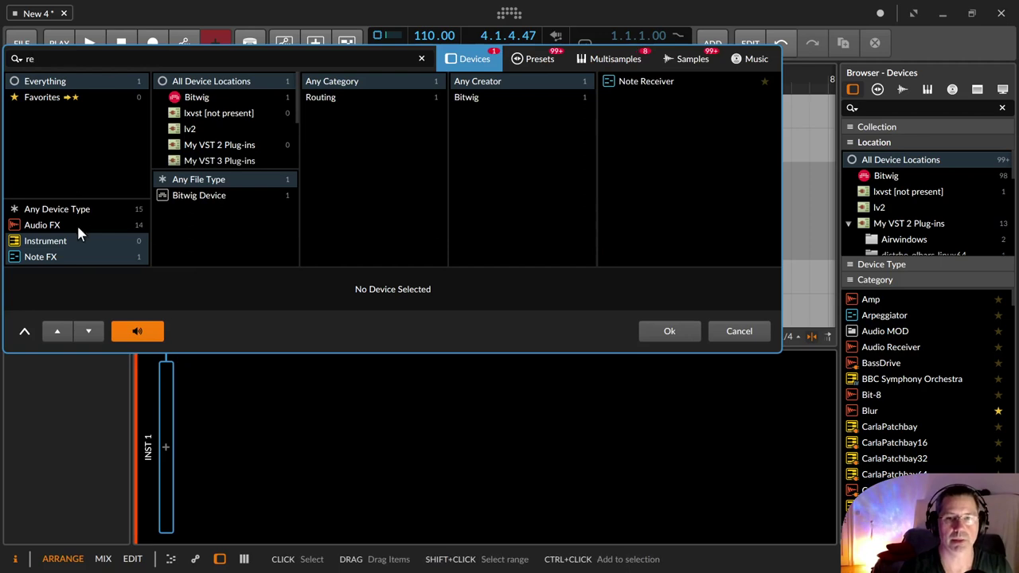
pyautogui.click(75, 223)
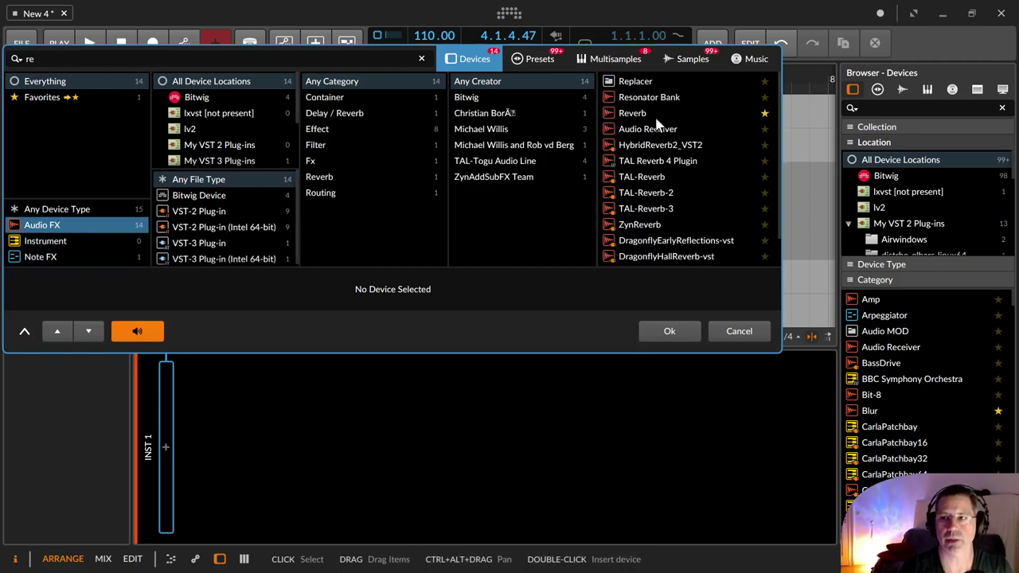
pyautogui.click(654, 116)
pyautogui.click(671, 332)
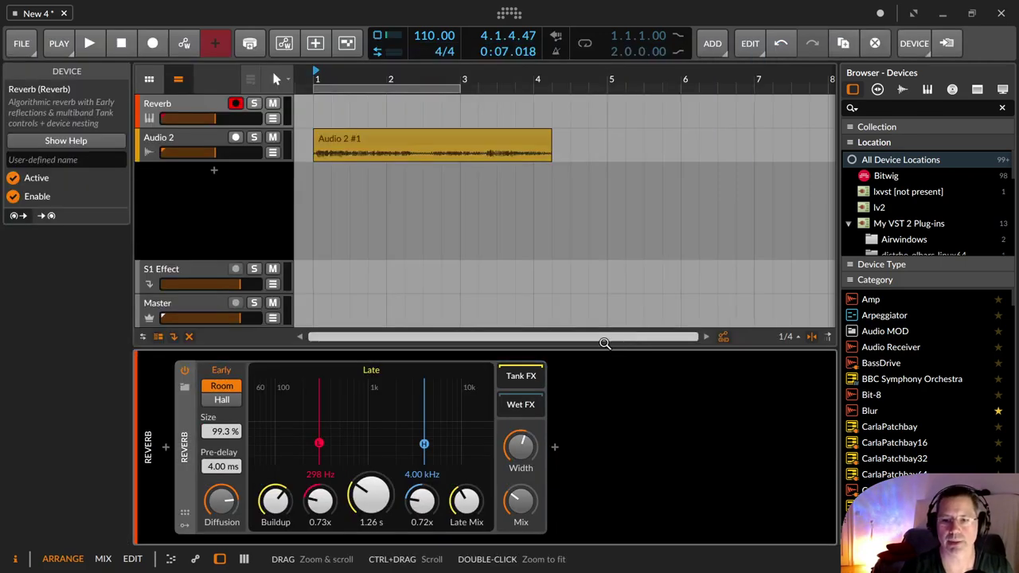
# - Extend the arranger loop region to a length of 3.1.0.00, matching the end of the Audio 2 clip
pyautogui.click(212, 137)
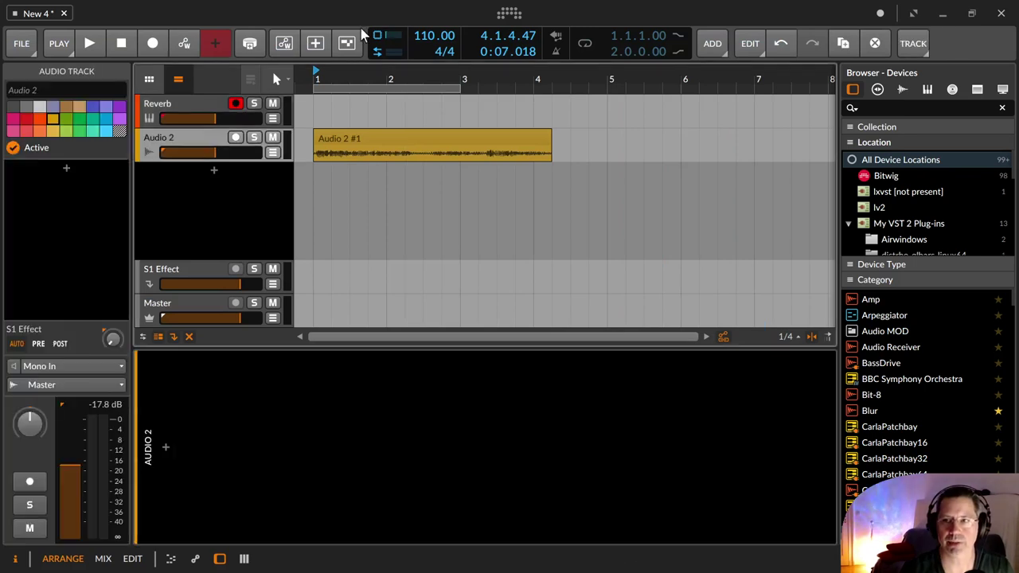
pyautogui.moveTo(460, 86); pyautogui.dragTo(553, 86)
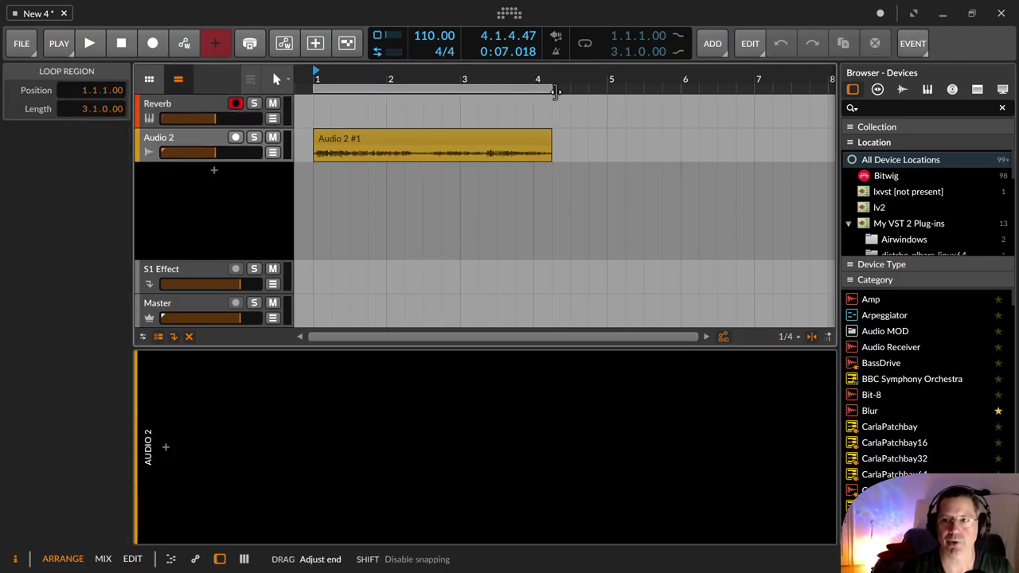
pyautogui.click(209, 133)
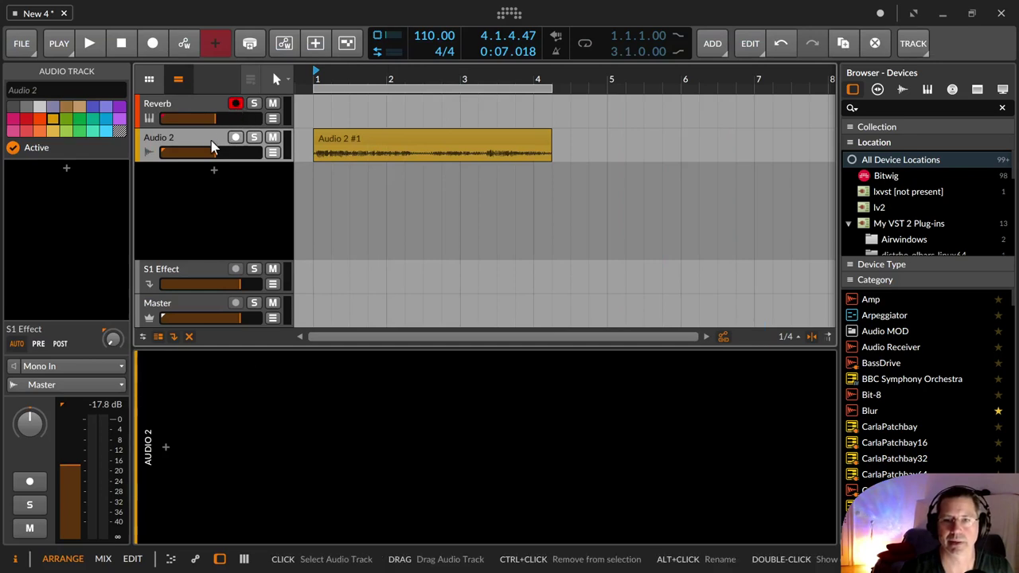
# - Move the Reverb device from the instrument track to the Audio 2 track
pyautogui.click(211, 109)
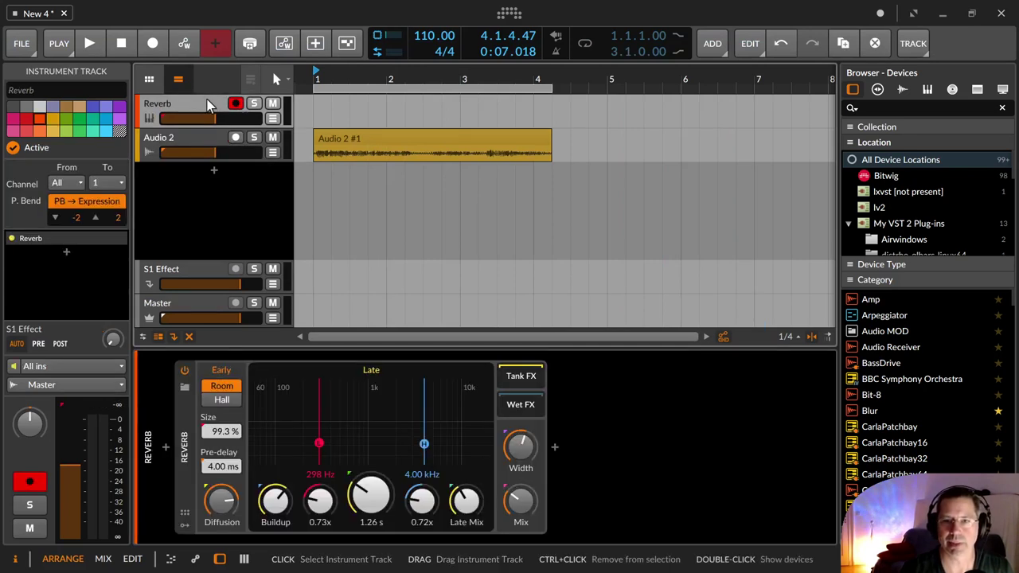
pyautogui.click(190, 412)
pyautogui.moveTo(190, 413); pyautogui.dragTo(211, 143)
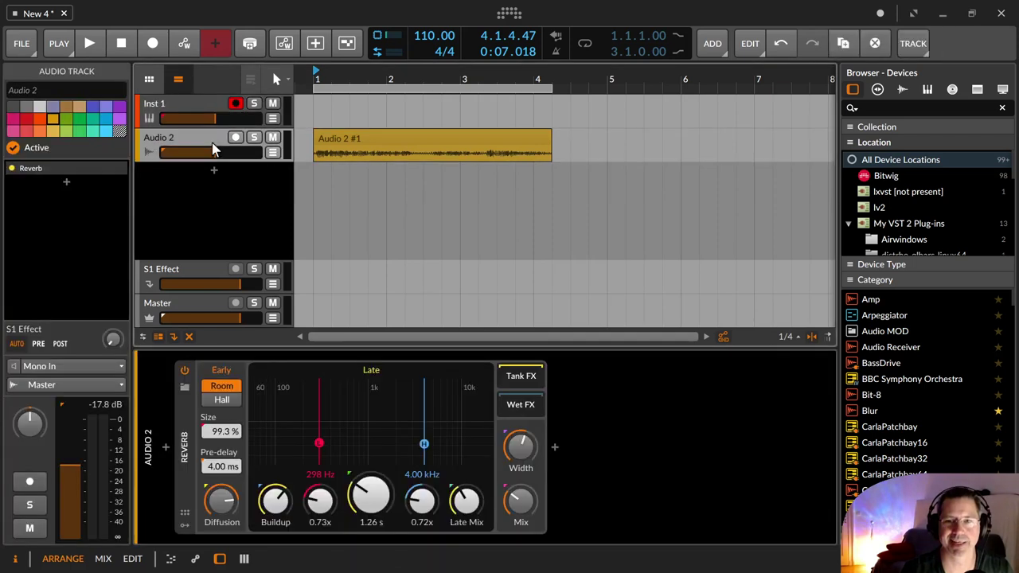
# - Set the Reverb to Hall with 156 % size and a reverb time of 4.94 s, and audition the Audio 2 clip
pyautogui.click(217, 402)
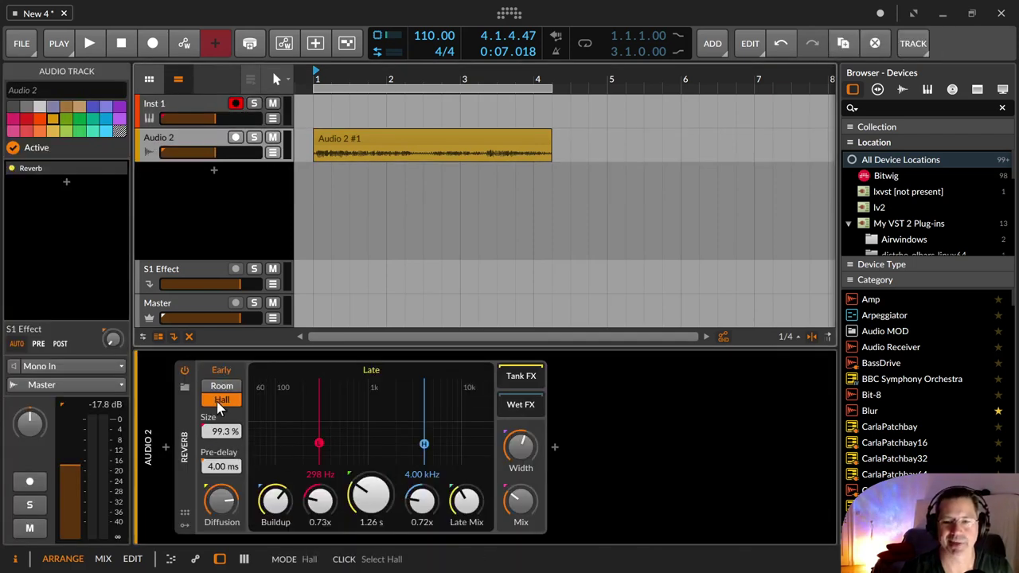
pyautogui.moveTo(221, 431); pyautogui.dragTo(222, 398)
pyautogui.moveTo(370, 495); pyautogui.dragTo(370, 470)
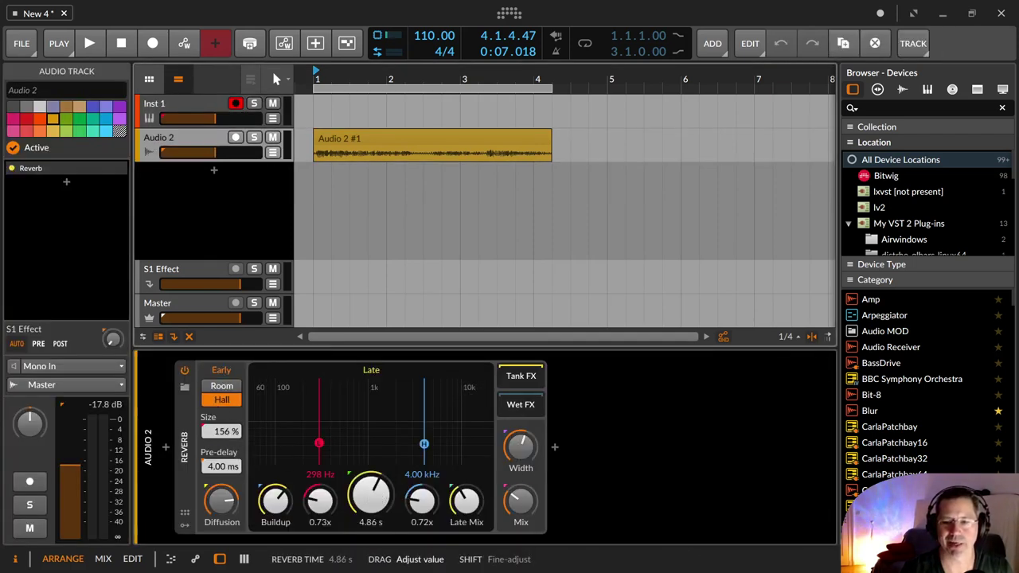
pyautogui.press('space')
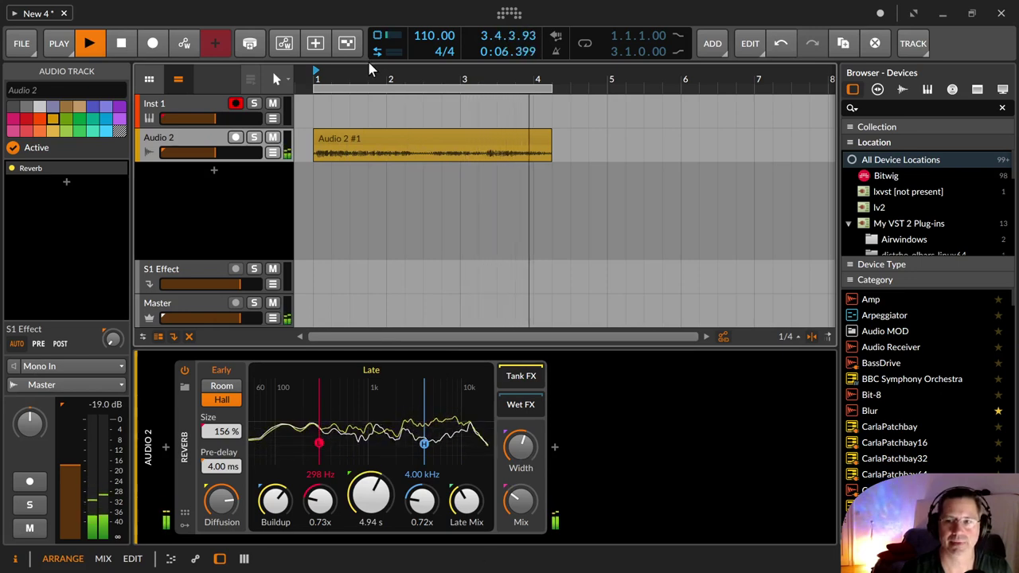
pyautogui.press('space')
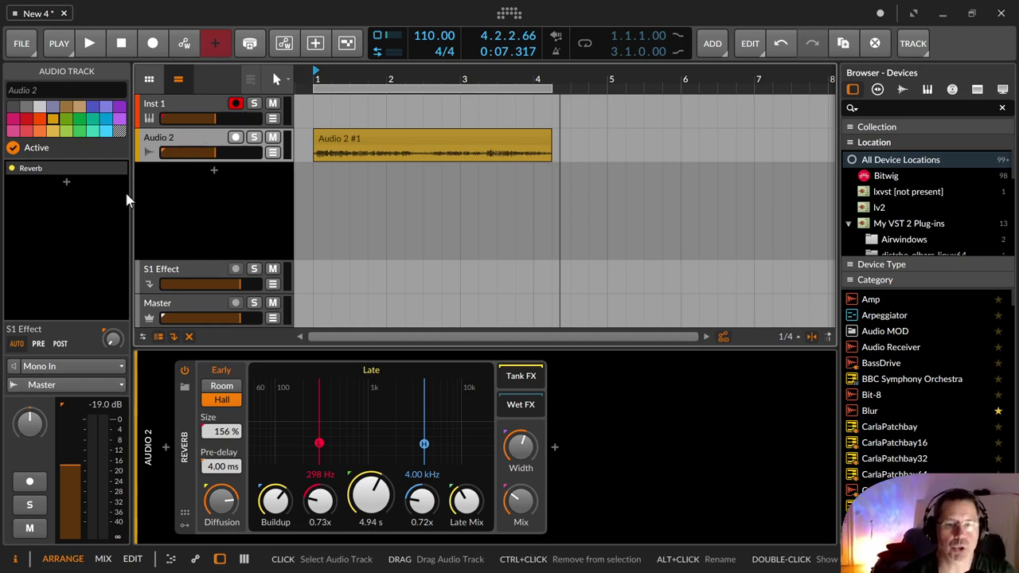
# - Change Audio 2's input to Mono In 3 and arm only that track, disarming Inst 1
pyautogui.click(56, 368)
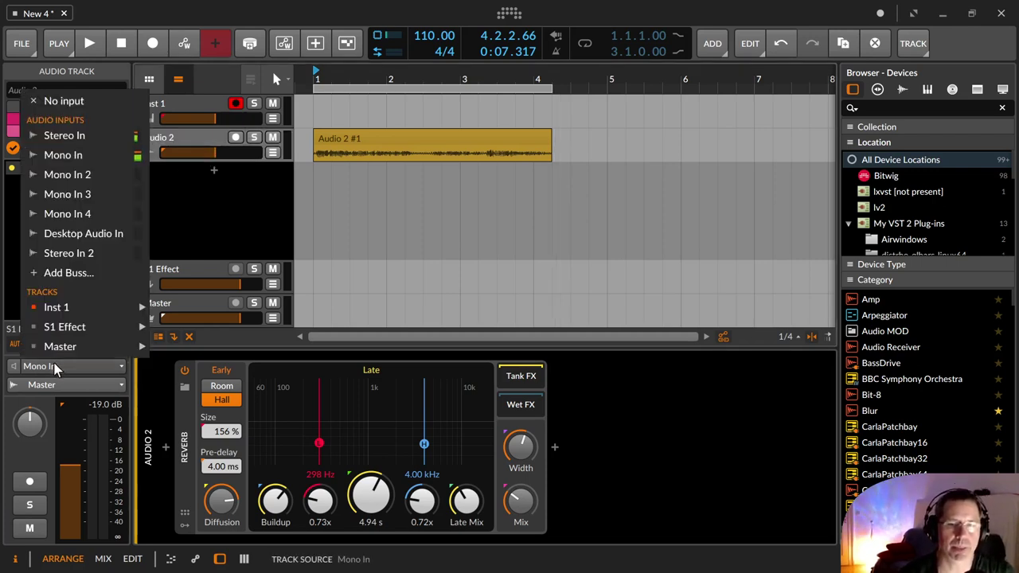
pyautogui.click(147, 199)
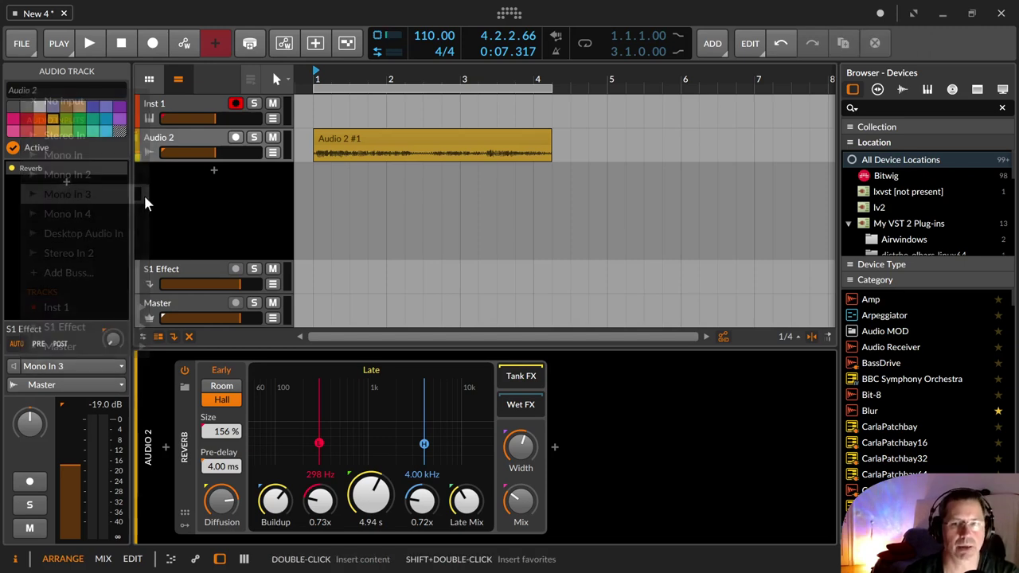
pyautogui.click(235, 137)
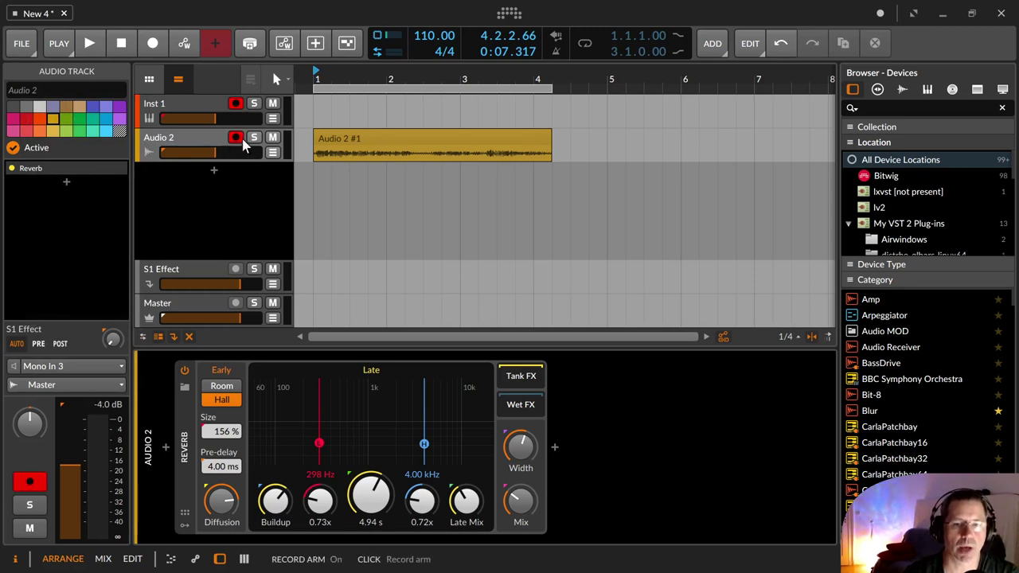
pyautogui.click(235, 104)
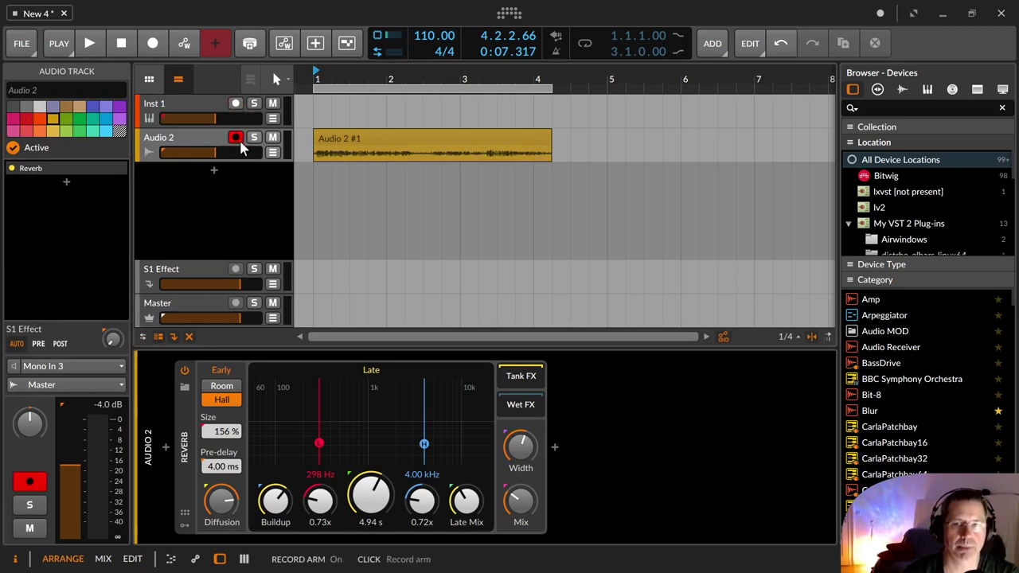